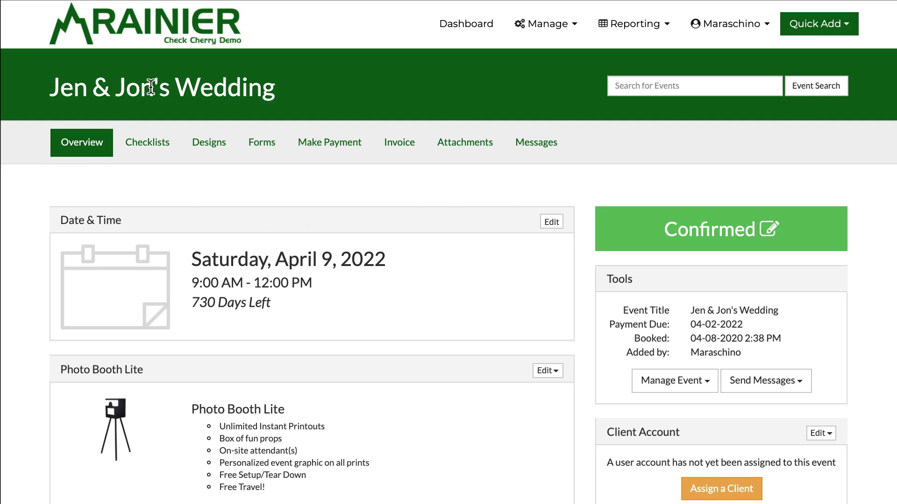
# - Open the wedding's Equipment Checklist; move Power Cords above Gaffing Tape and Batteries above Laptop
pyautogui.click(152, 149)
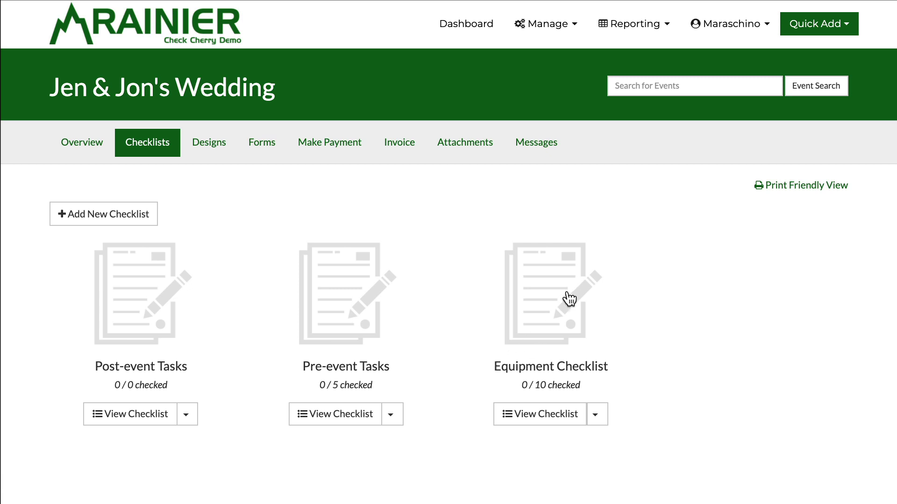
pyautogui.click(569, 299)
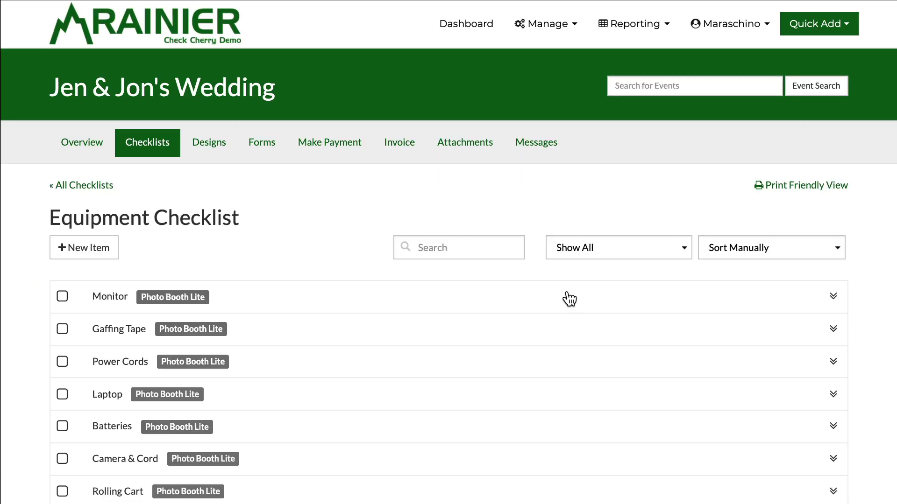
pyautogui.scroll(-1, 283, 237)
pyautogui.scroll(-3, 283, 237)
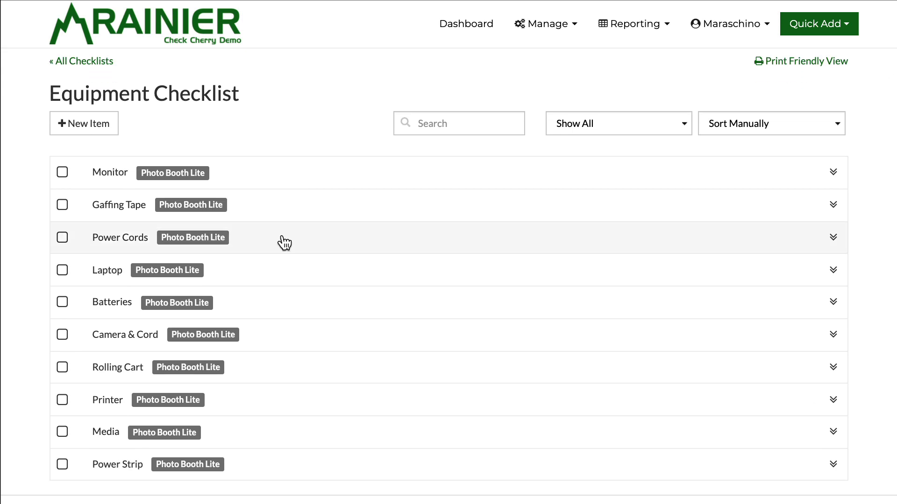
pyautogui.moveTo(298, 248); pyautogui.dragTo(296, 213)
pyautogui.moveTo(310, 320); pyautogui.dragTo(182, 287)
# - Tick off Batteries, then check the item filters without changing them
pyautogui.click(63, 279)
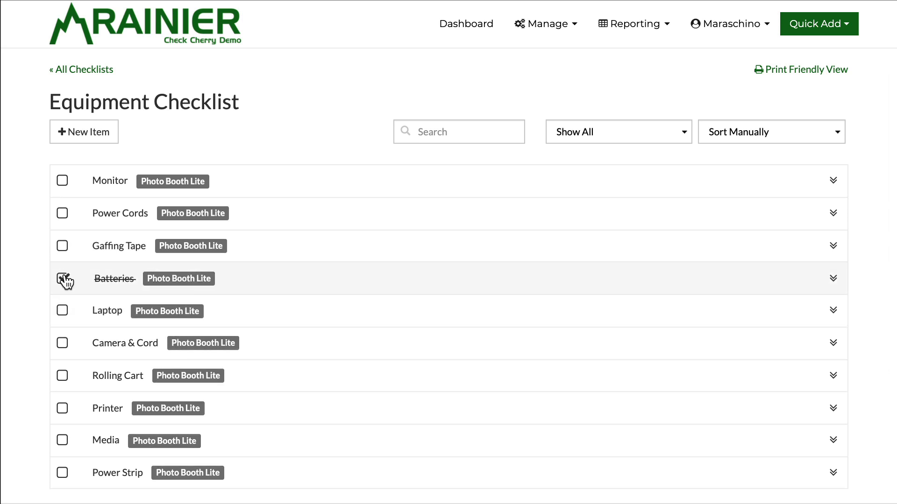
pyautogui.click(683, 132)
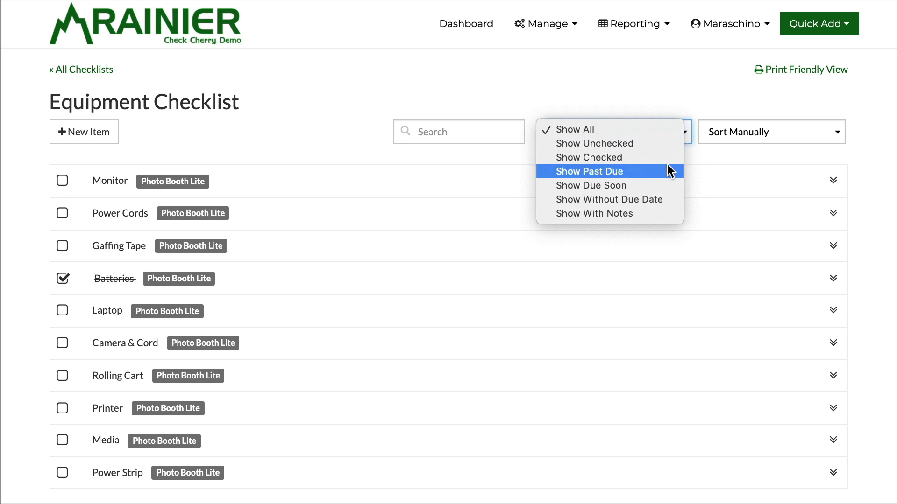
pyautogui.click(643, 79)
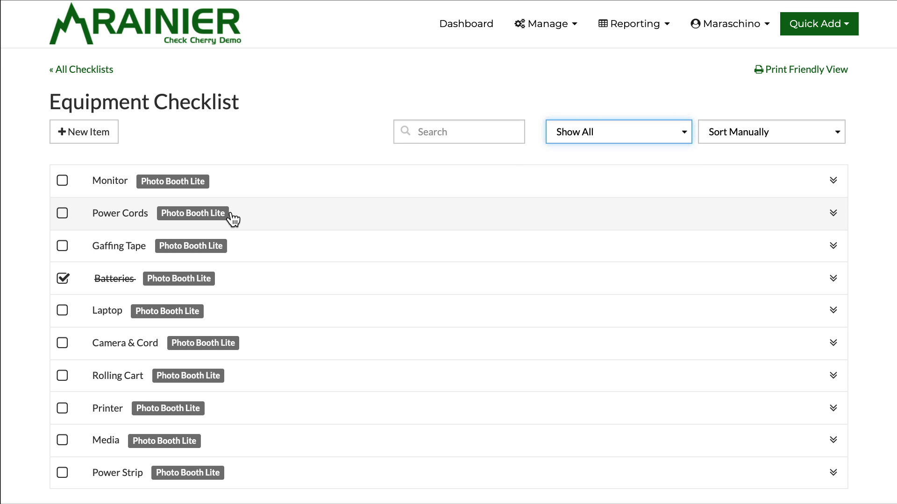
pyautogui.scroll(-2, 266, 364)
pyautogui.scroll(3, 266, 364)
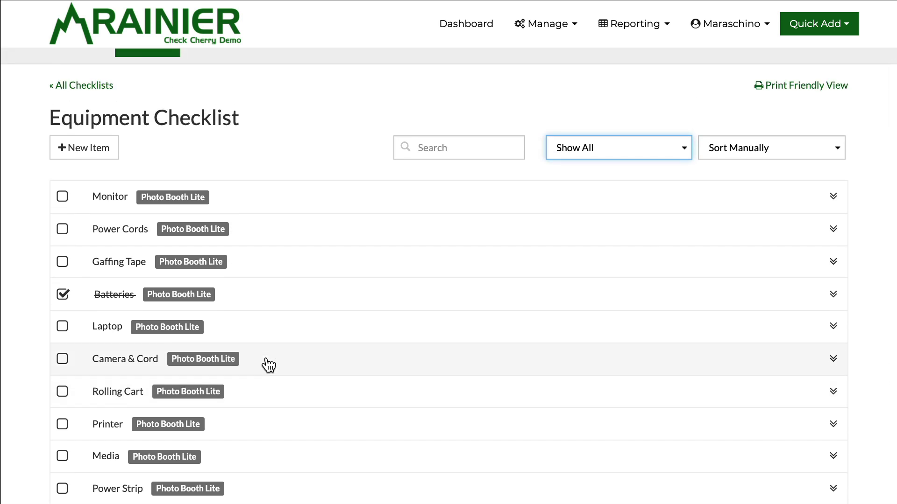
pyautogui.scroll(1, 201, 168)
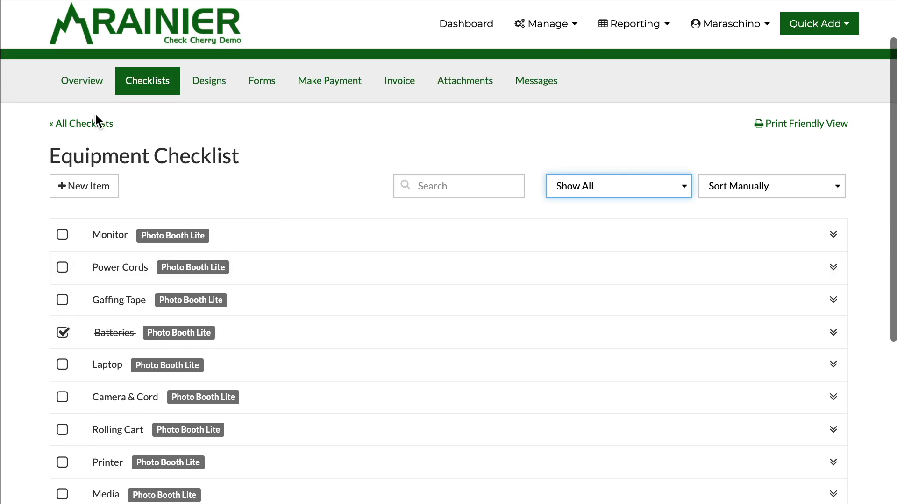
# - Open Pre-event Tasks and preview the Due Soon and Past Due filters, ending on Show All
pyautogui.click(67, 124)
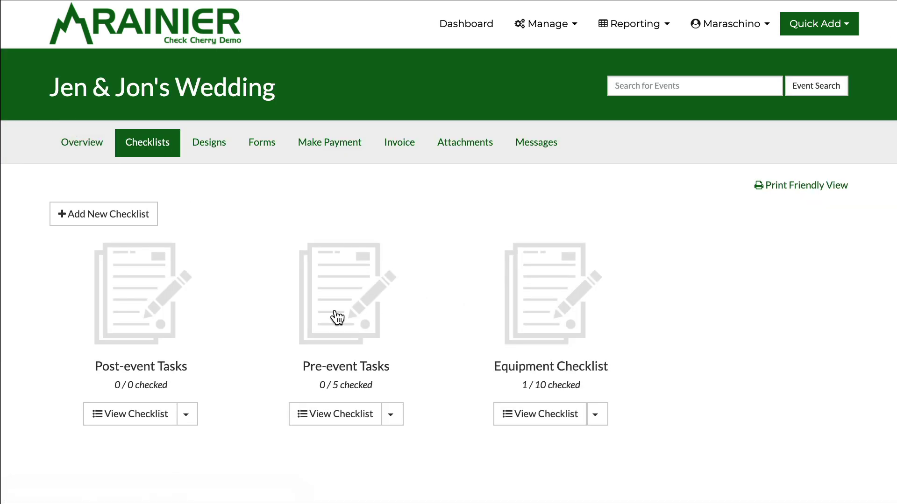
pyautogui.click(320, 320)
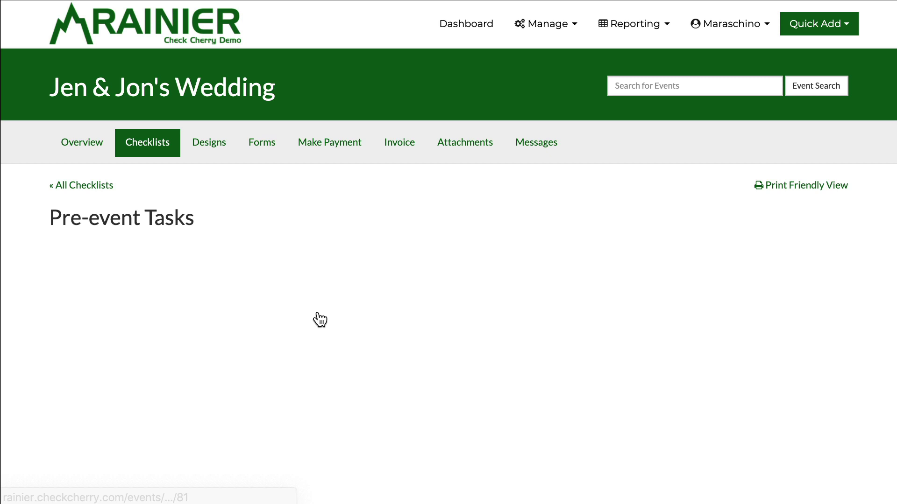
pyautogui.scroll(-1, 330, 267)
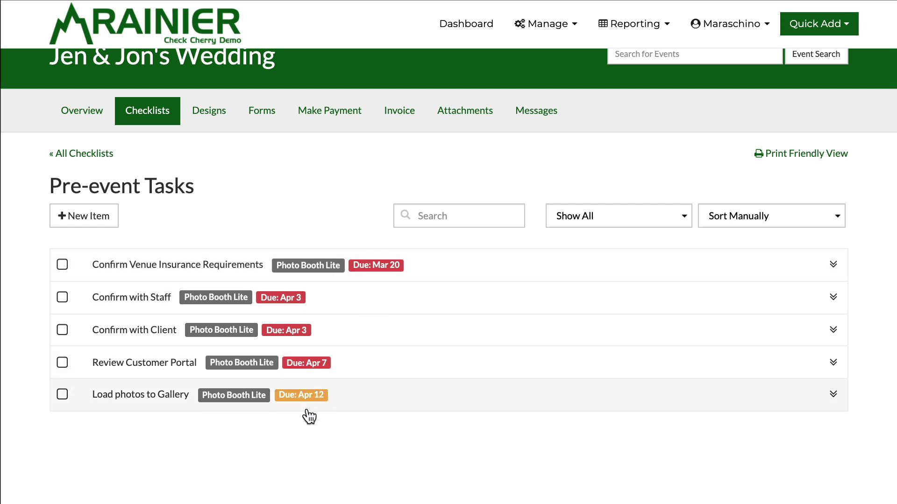
pyautogui.click(636, 220)
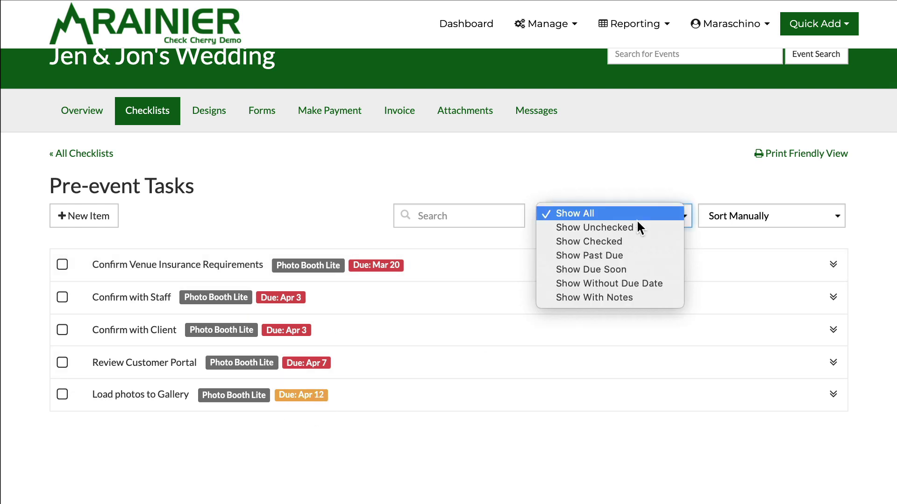
pyautogui.click(632, 269)
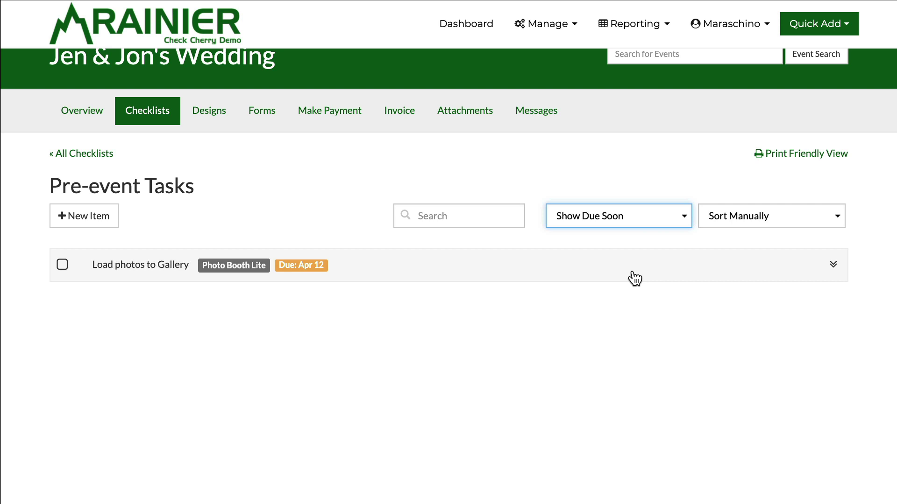
pyautogui.click(650, 214)
pyautogui.click(649, 198)
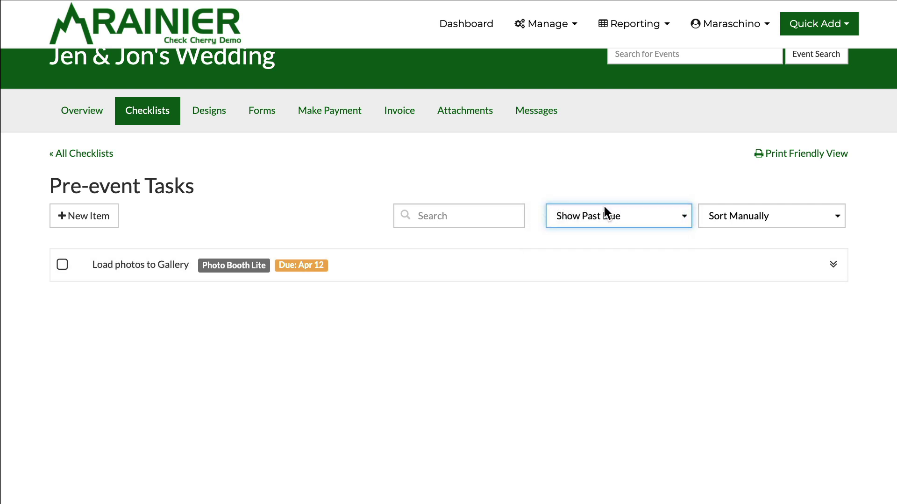
pyautogui.click(602, 215)
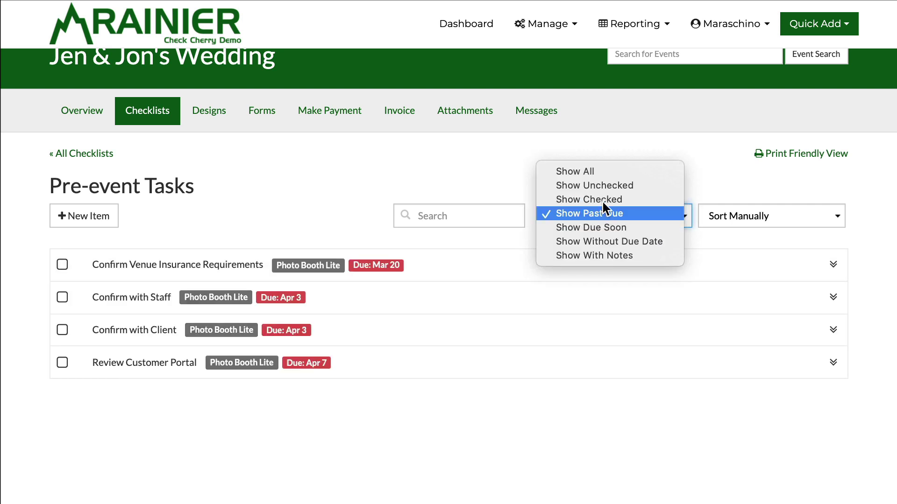
pyautogui.click(605, 172)
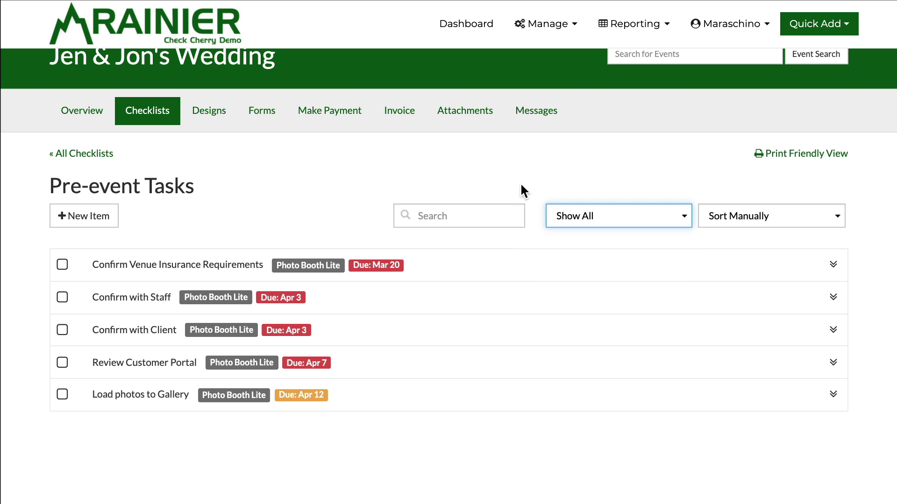
# - Return to the wedding's checklists overview and reopen the Equipment Checklist
pyautogui.click(81, 154)
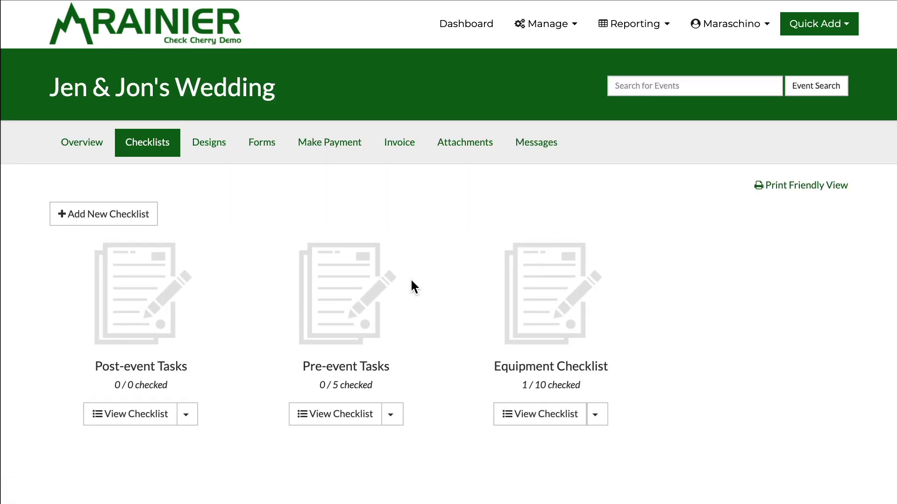
pyautogui.scroll(-2, 411, 286)
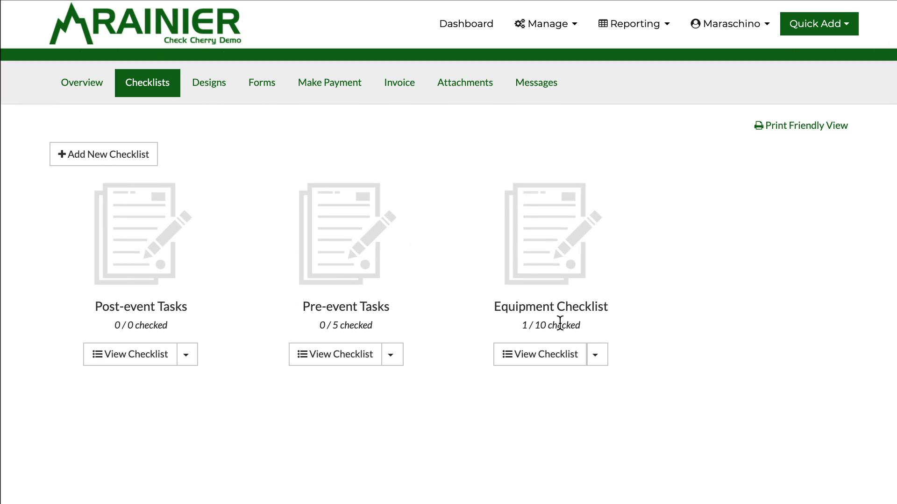
pyautogui.click(551, 233)
pyautogui.scroll(-3, 301, 244)
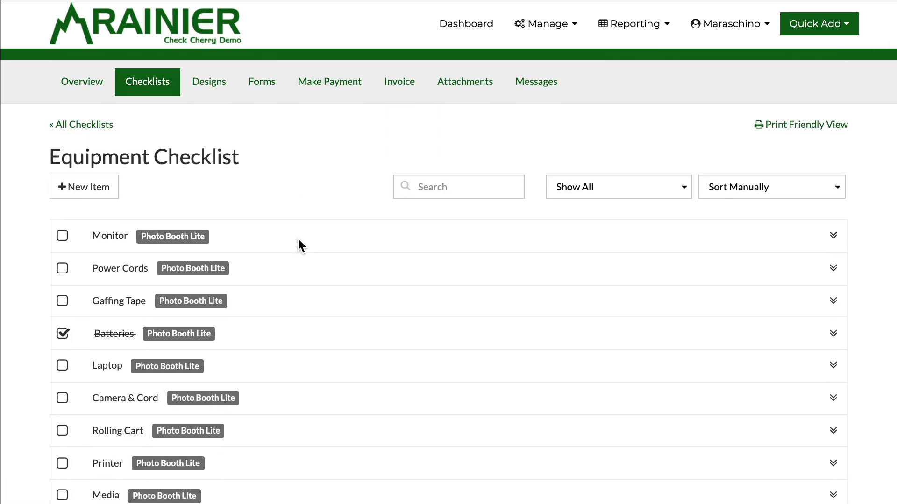
pyautogui.scroll(-2, 127, 217)
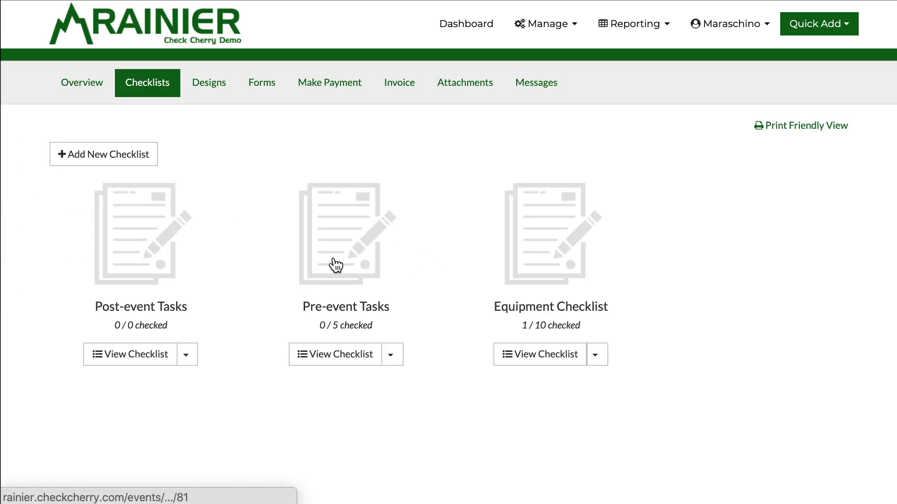
pyautogui.click(335, 266)
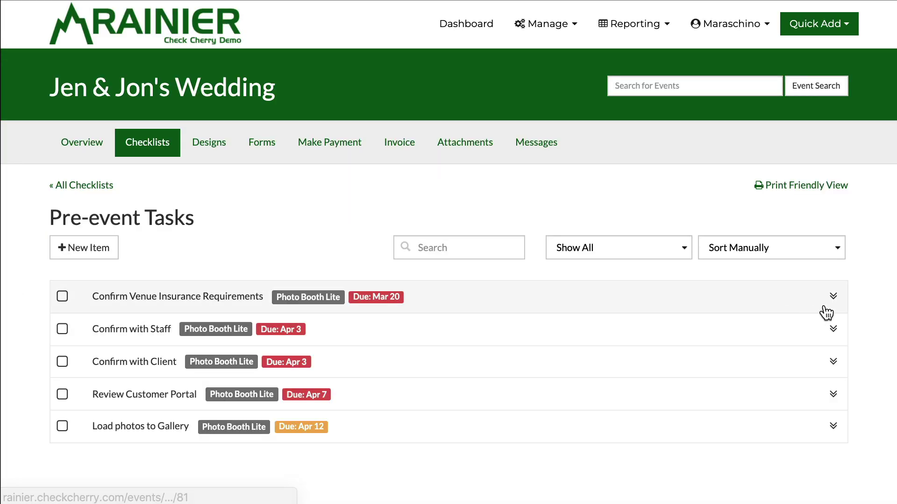
pyautogui.click(835, 332)
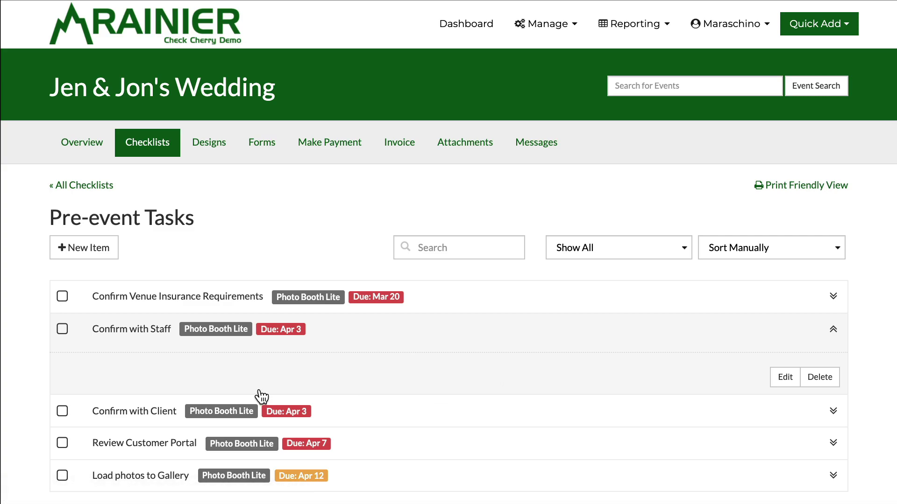
pyautogui.click(785, 377)
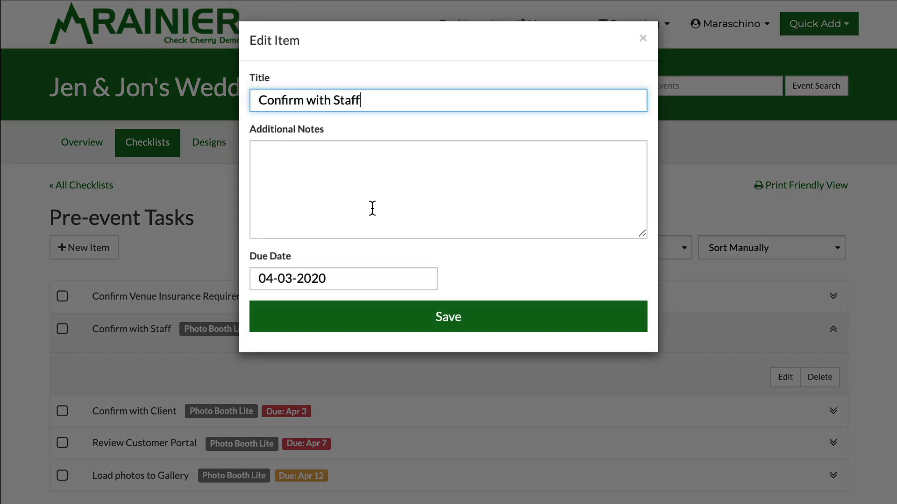
pyautogui.click(309, 270)
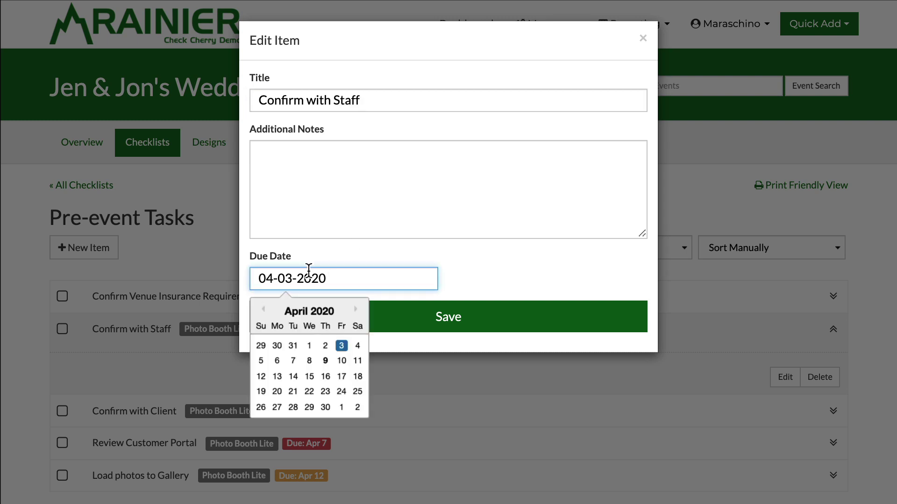
pyautogui.click(375, 210)
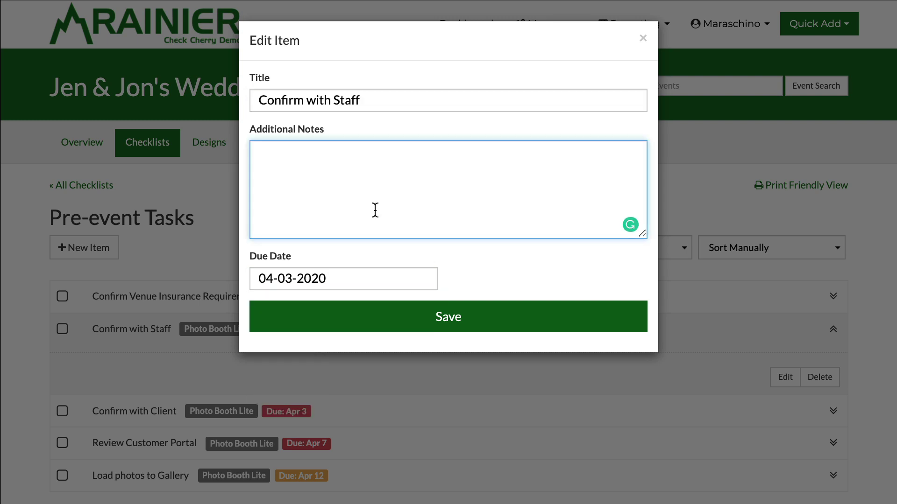
pyautogui.click(643, 38)
pyautogui.click(154, 145)
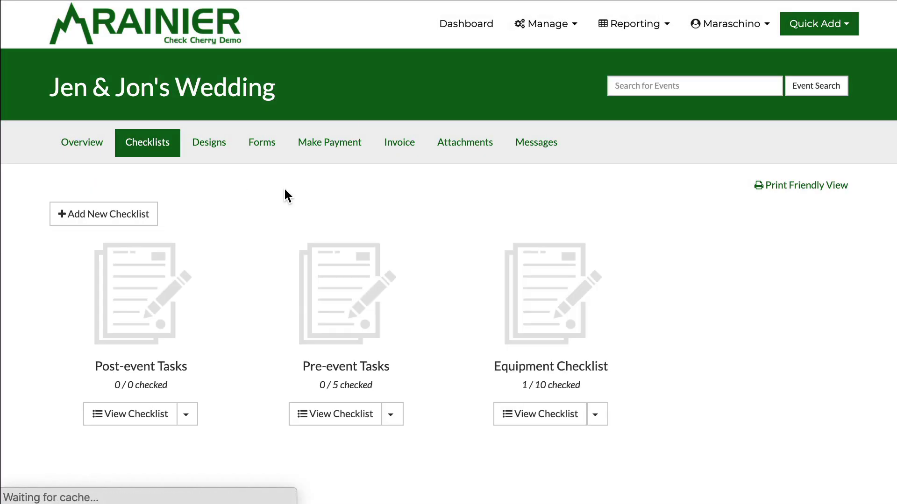
pyautogui.click(393, 417)
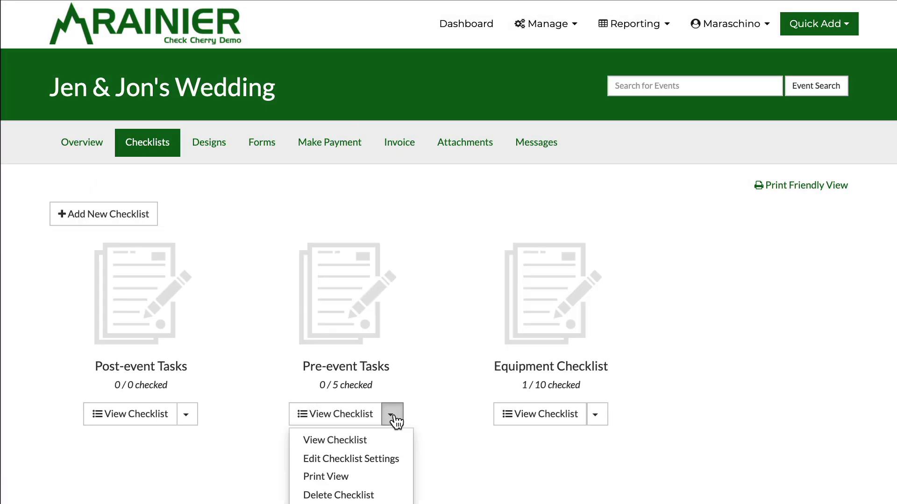
pyautogui.scroll(-2, 394, 420)
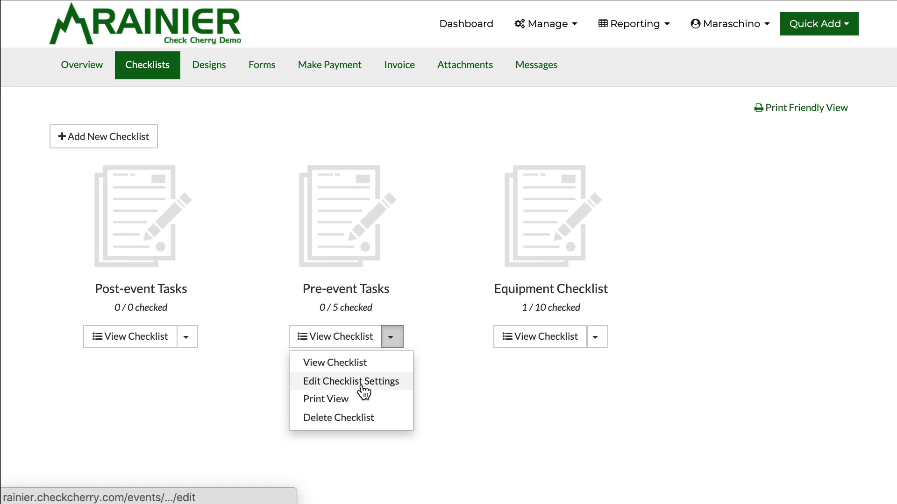
pyautogui.click(363, 389)
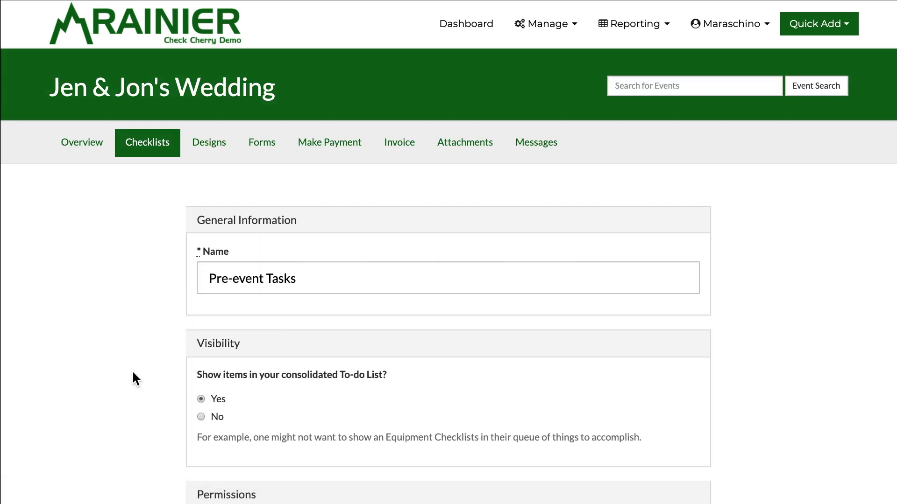
pyautogui.scroll(-2, 70, 322)
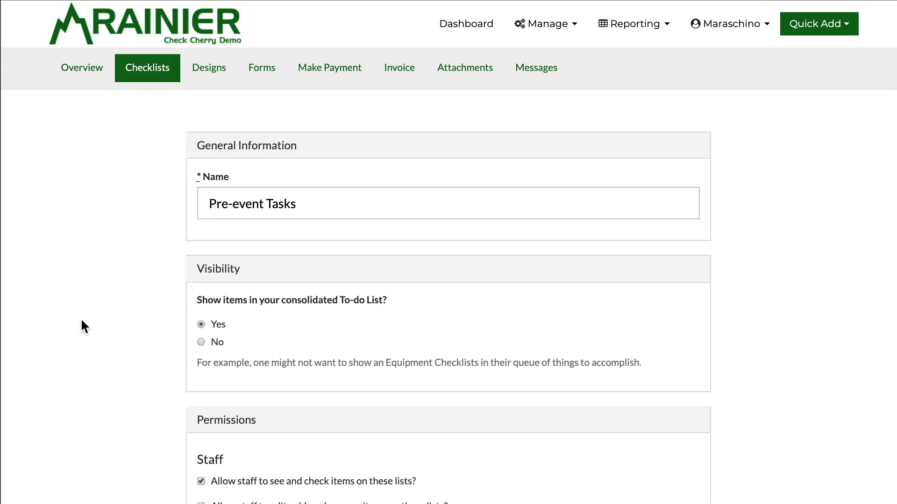
pyautogui.click(324, 202)
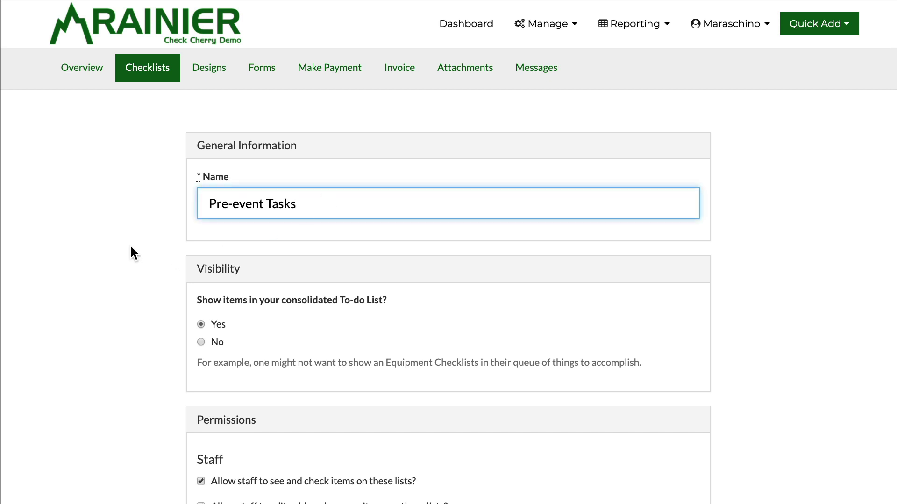
pyautogui.scroll(-2, 132, 249)
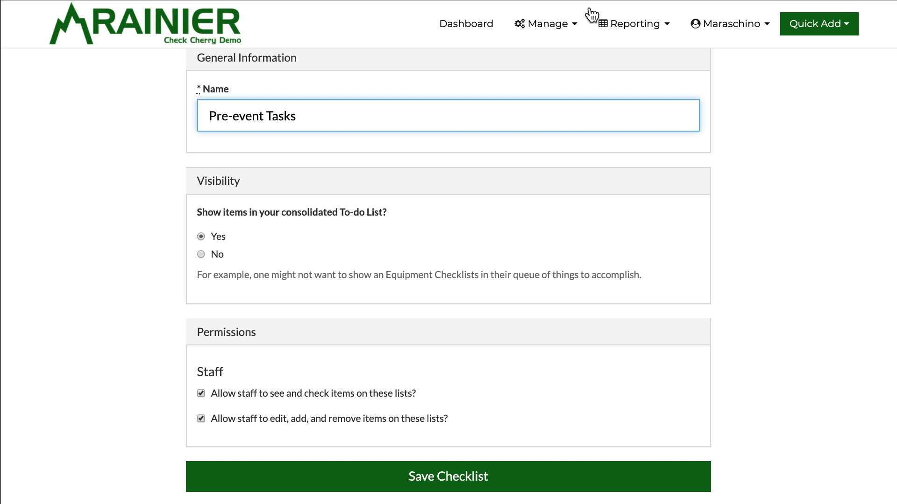
pyautogui.click(547, 27)
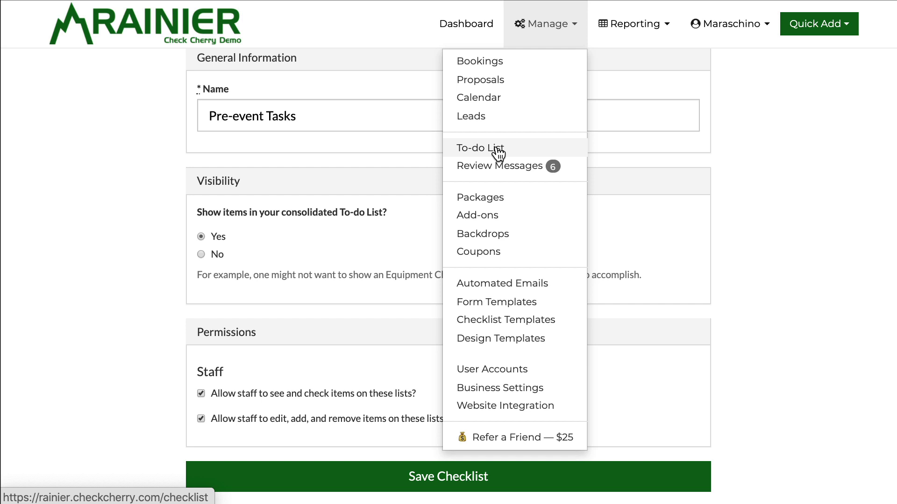
pyautogui.click(264, 251)
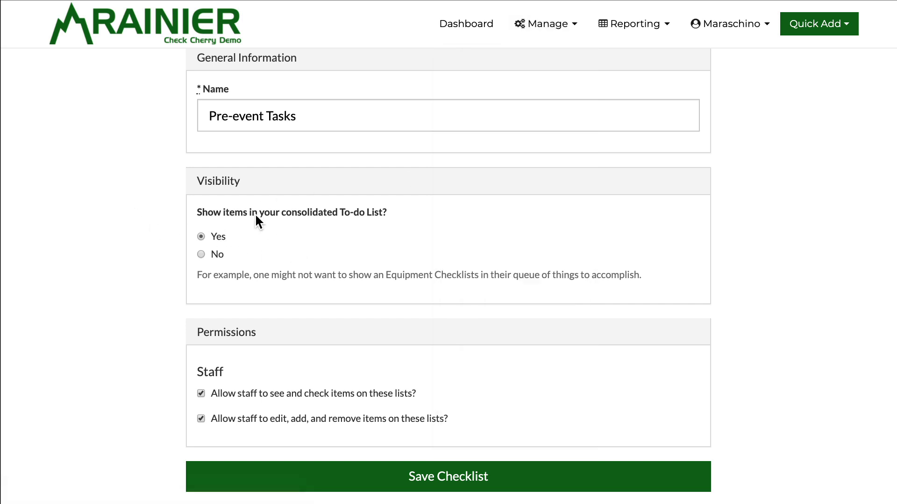
pyautogui.scroll(-1, 254, 220)
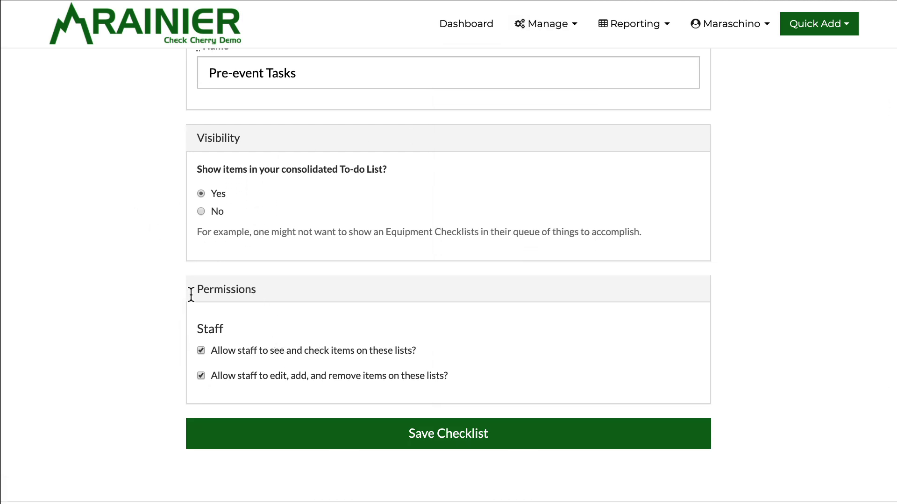
pyautogui.scroll(-1, 152, 319)
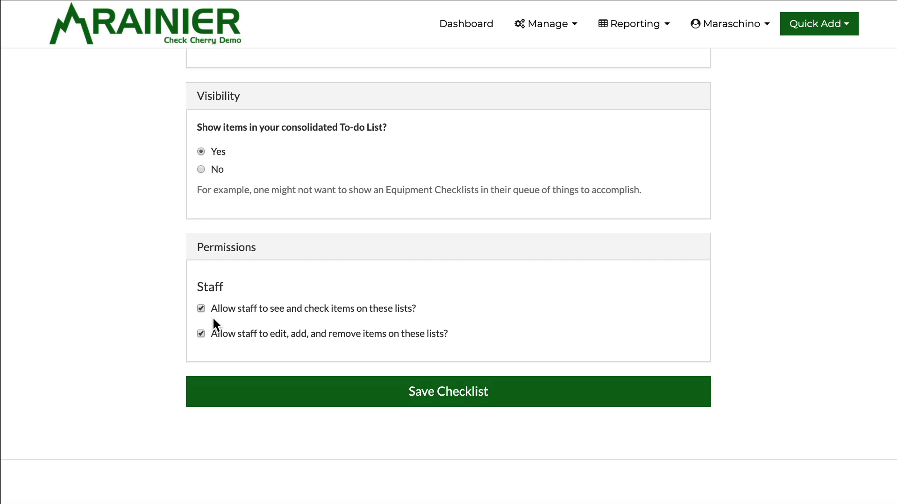
pyautogui.click(304, 314)
# - Append 2 to the checklist name, making it Pre-event Tasks 2, and save it
pyautogui.scroll(5, 306, 344)
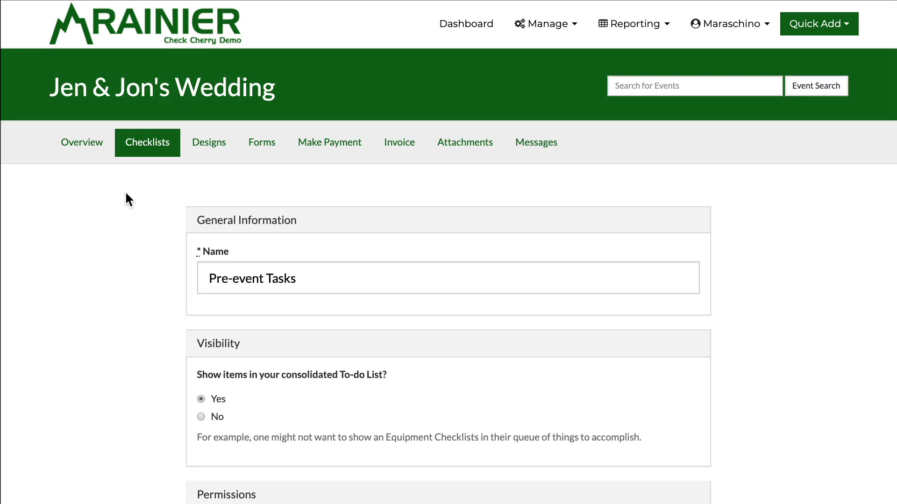
pyautogui.click(334, 280)
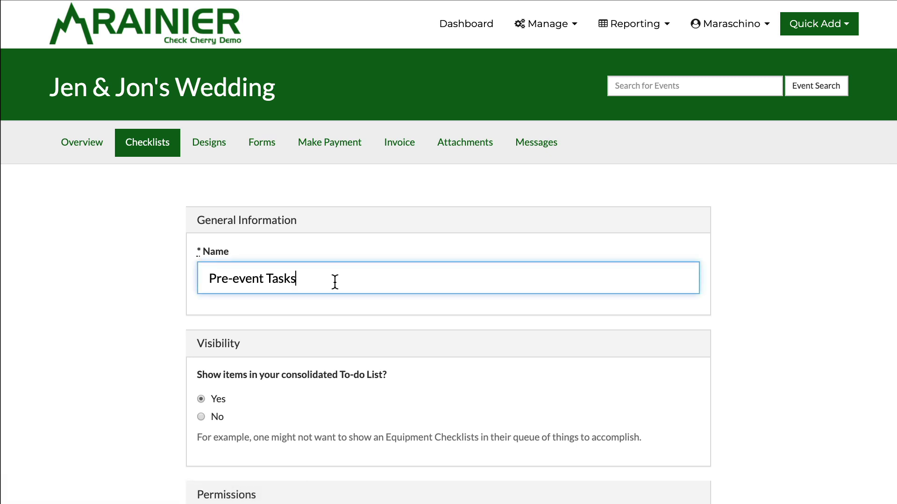
pyautogui.write('2')
pyautogui.scroll(-5, 474, 276)
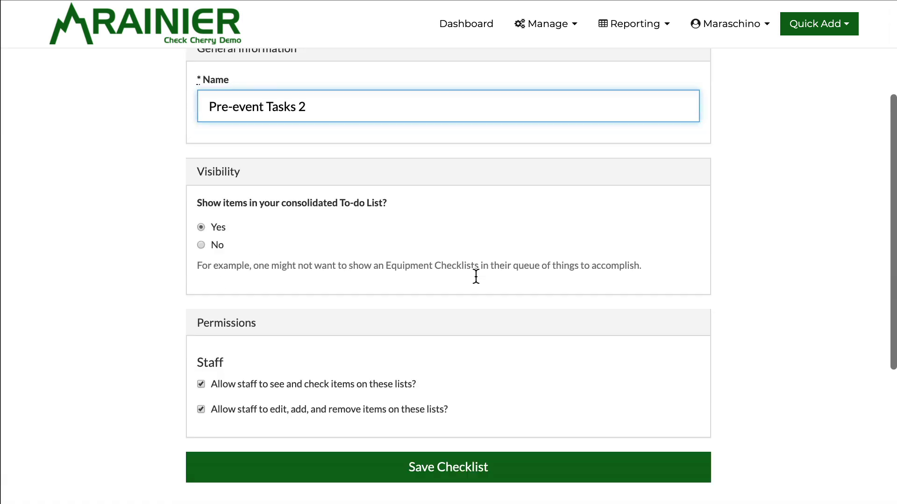
pyautogui.click(378, 402)
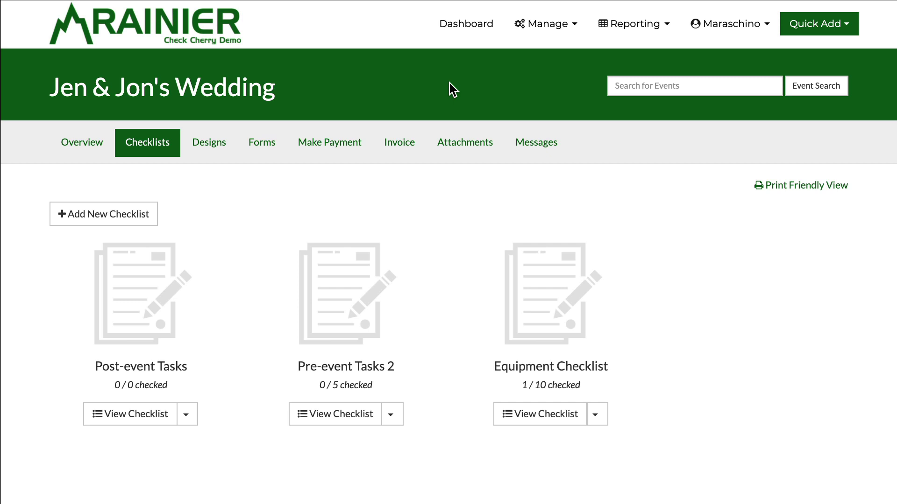
# - Go to Manage > Checklist Templates and select the Equipment Checklist template with its items
pyautogui.click(552, 38)
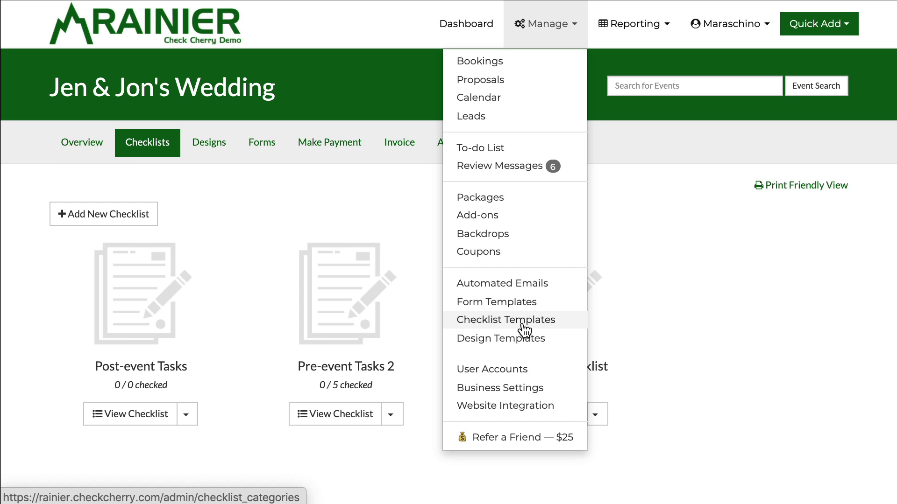
pyautogui.click(469, 321)
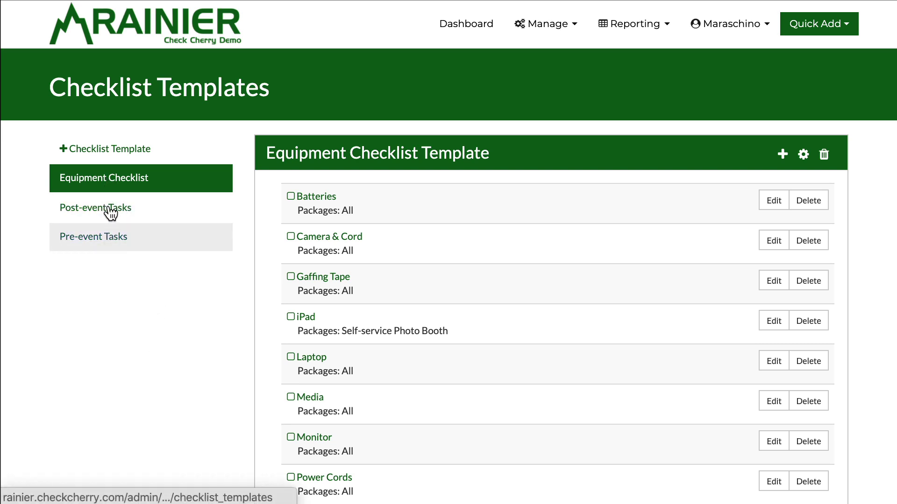
pyautogui.click(114, 150)
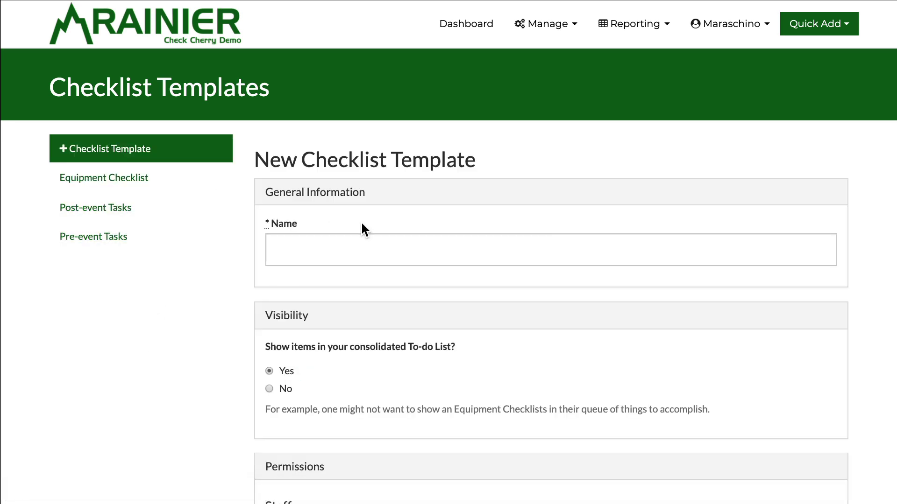
pyautogui.scroll(-2, 364, 229)
pyautogui.scroll(-2, 359, 227)
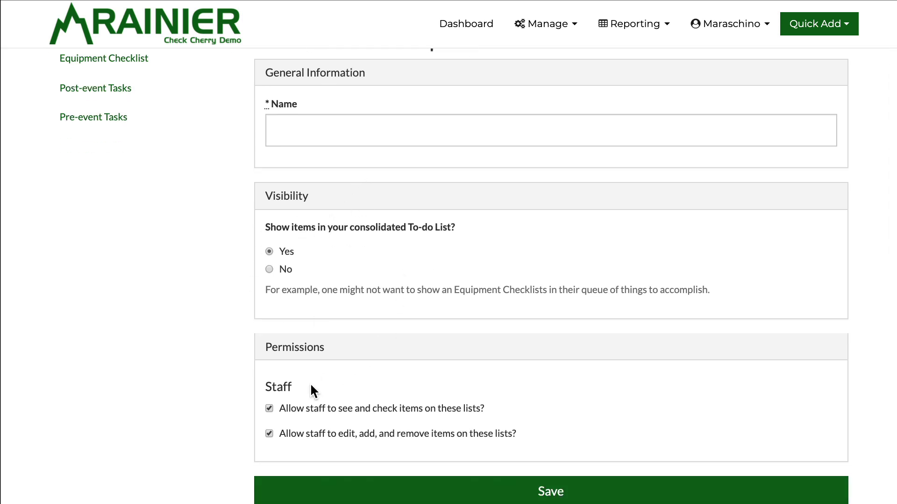
pyautogui.scroll(3, 290, 399)
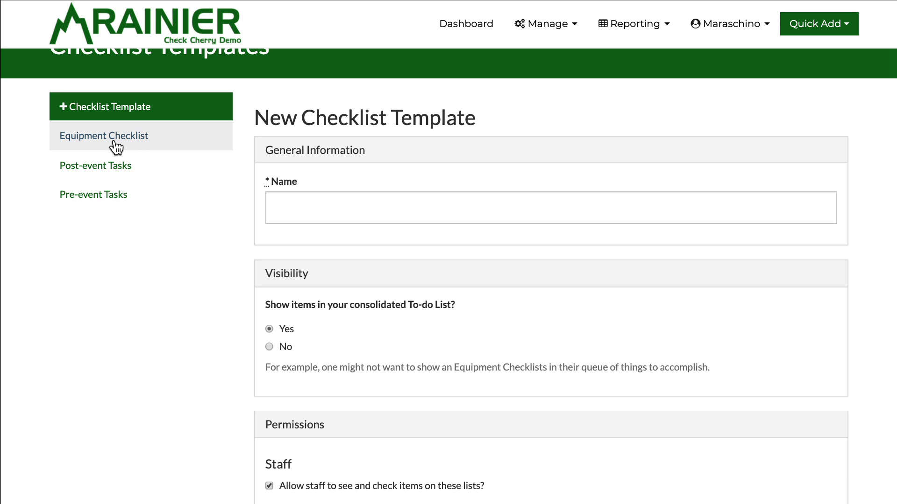
pyautogui.click(116, 148)
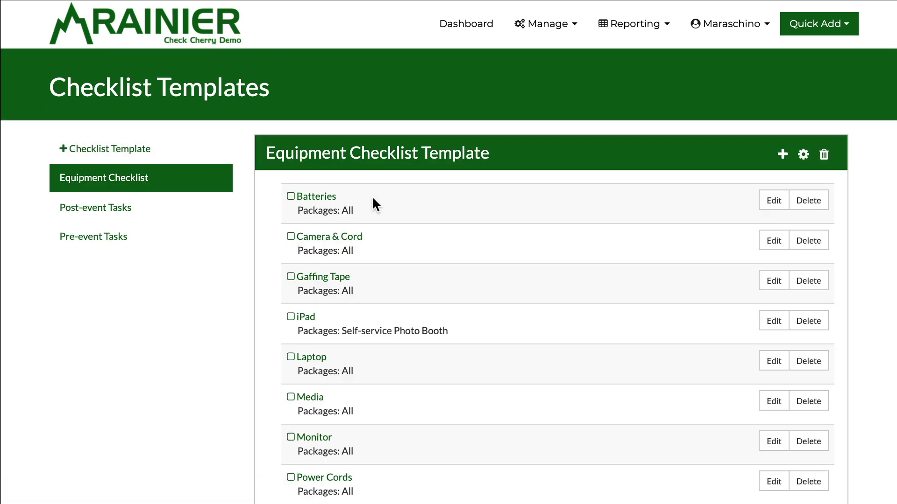
pyautogui.scroll(-5, 373, 200)
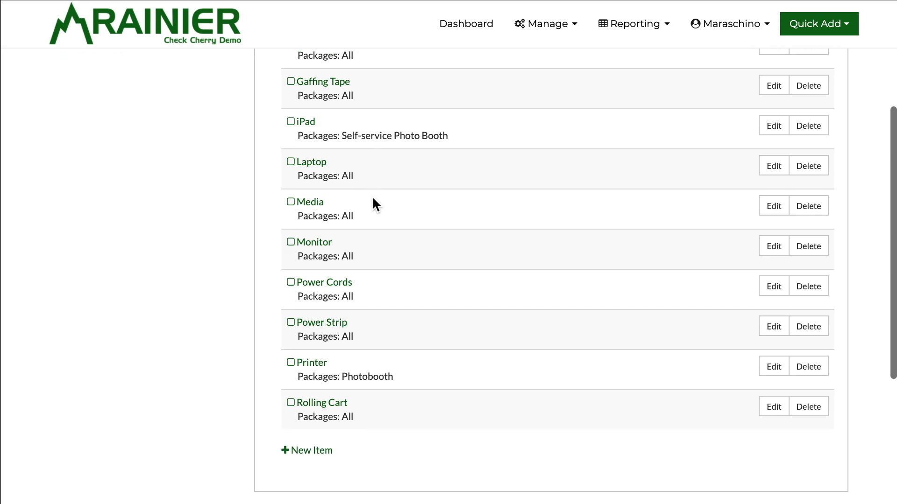
pyautogui.scroll(4, 373, 200)
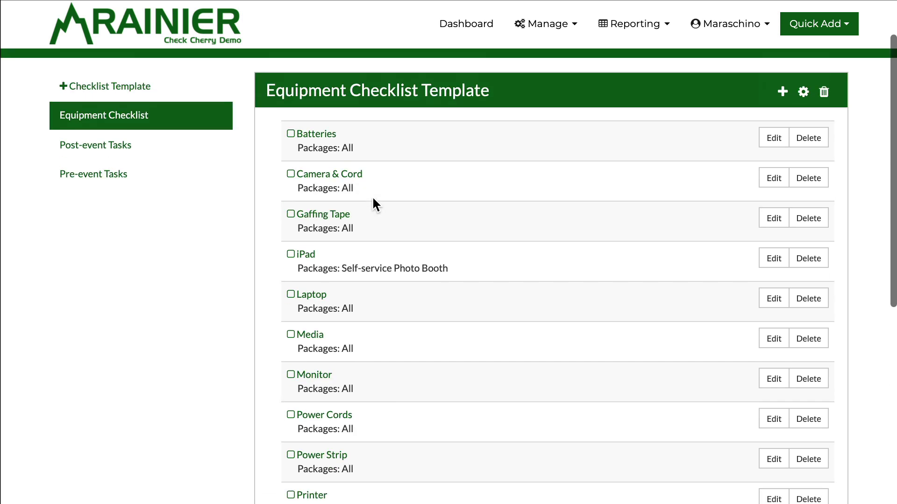
pyautogui.click(783, 93)
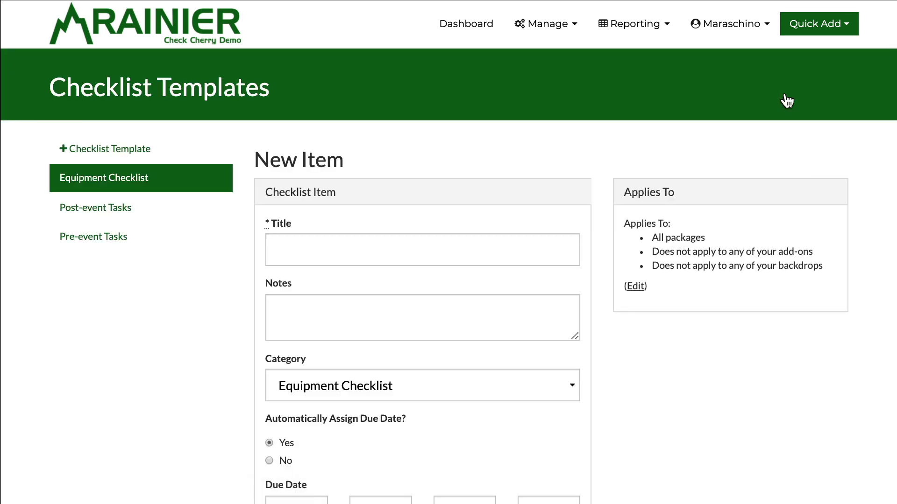
pyautogui.hscroll(-5, 785, 99)
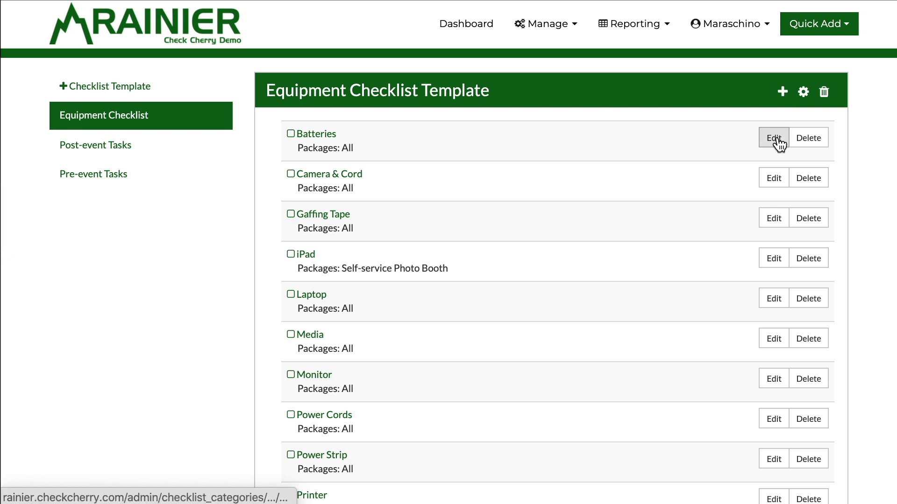
pyautogui.click(774, 139)
pyautogui.scroll(-3, 359, 229)
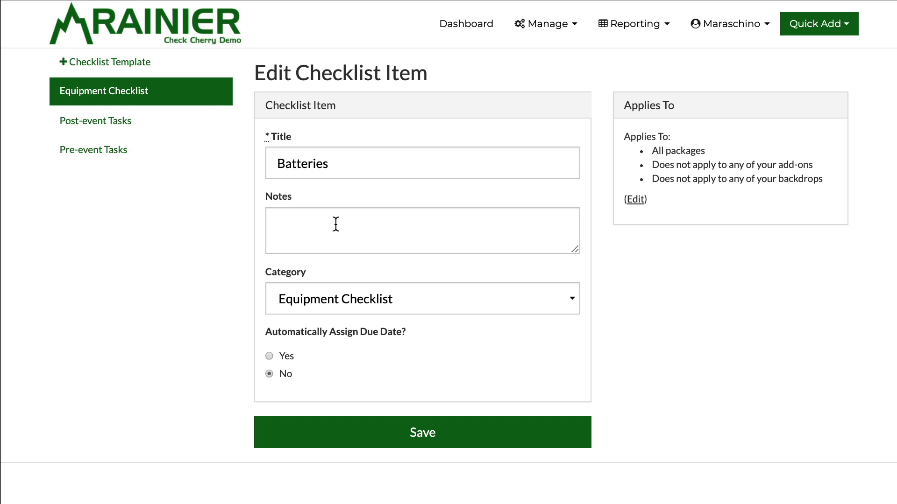
pyautogui.scroll(-2, 336, 224)
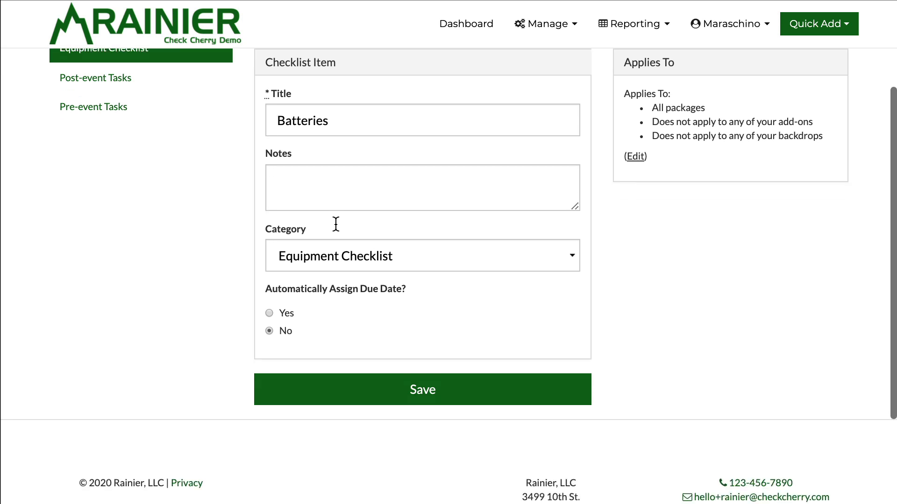
pyautogui.click(269, 310)
pyautogui.scroll(-3, 366, 292)
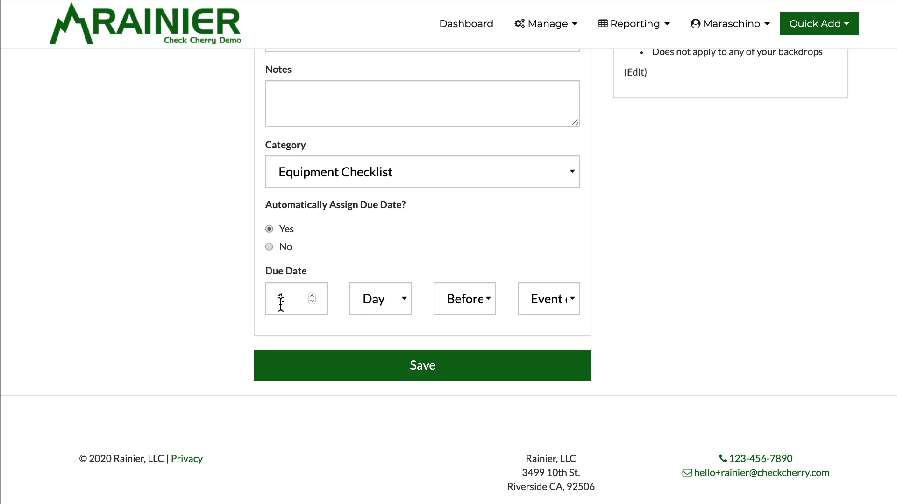
pyautogui.click(372, 303)
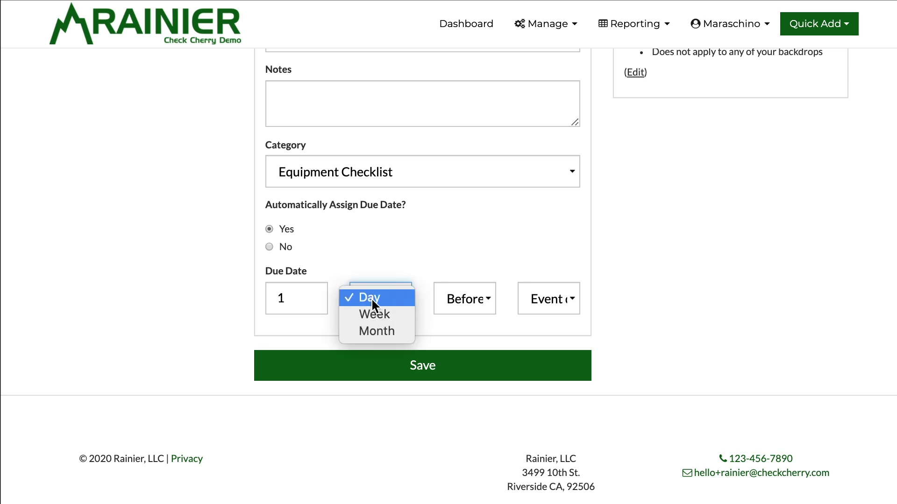
pyautogui.click(462, 299)
pyautogui.click(462, 299)
pyautogui.click(462, 299)
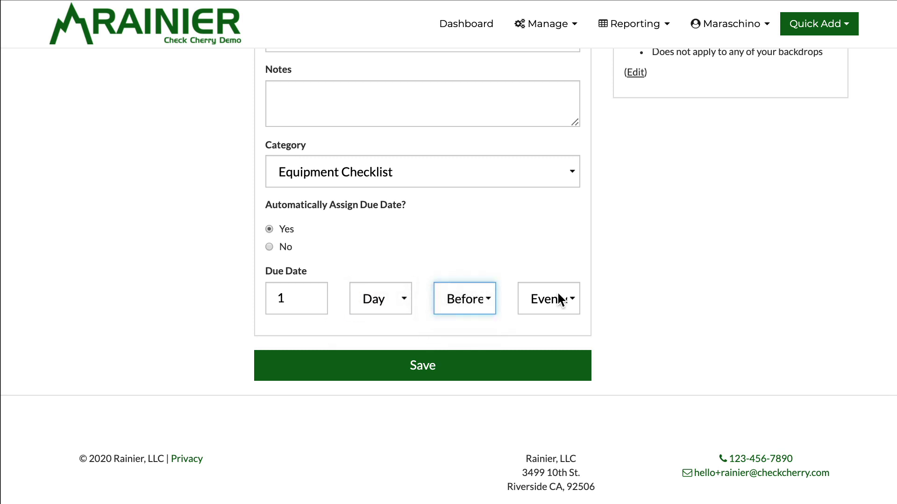
pyautogui.click(559, 298)
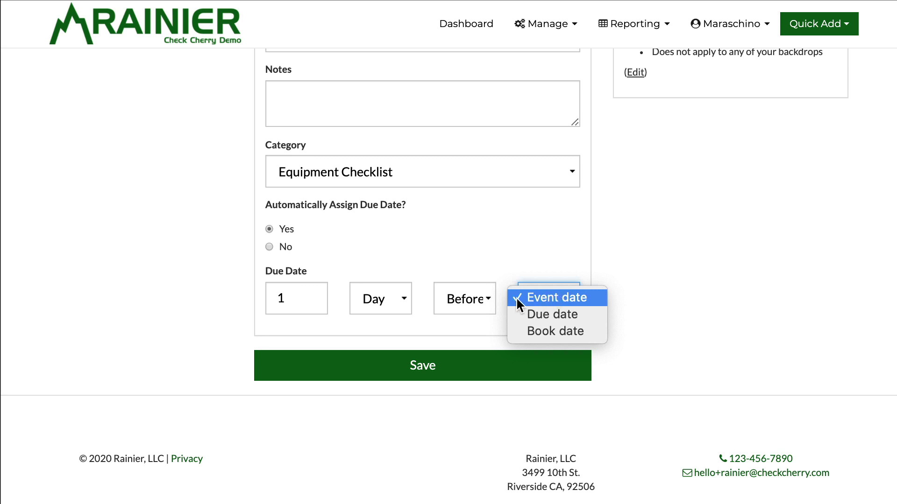
pyautogui.click(209, 215)
pyautogui.scroll(5, 208, 215)
# - Add a new template item titled Backdrop with automatic due date set to No
pyautogui.hscroll(-5, 208, 215)
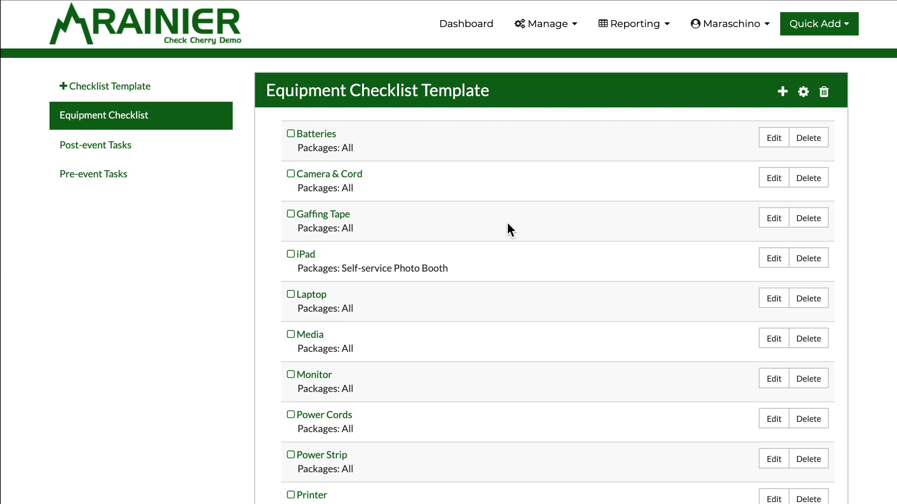
pyautogui.click(782, 92)
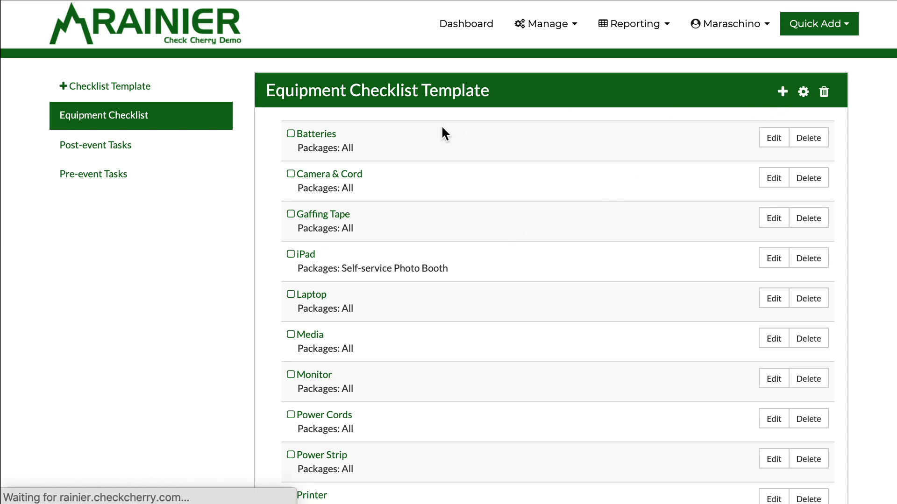
pyautogui.click(373, 253)
pyautogui.write('Back')
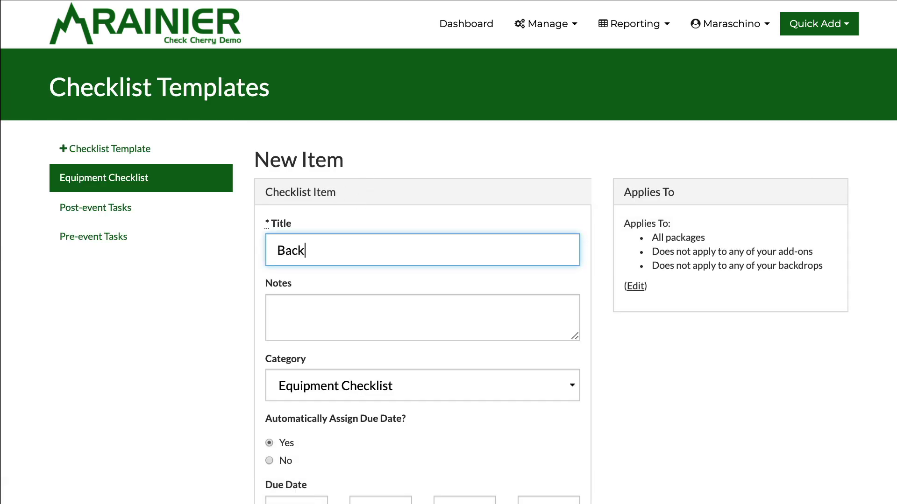
pyautogui.write('drop')
pyautogui.click(385, 304)
pyautogui.scroll(-3, 351, 299)
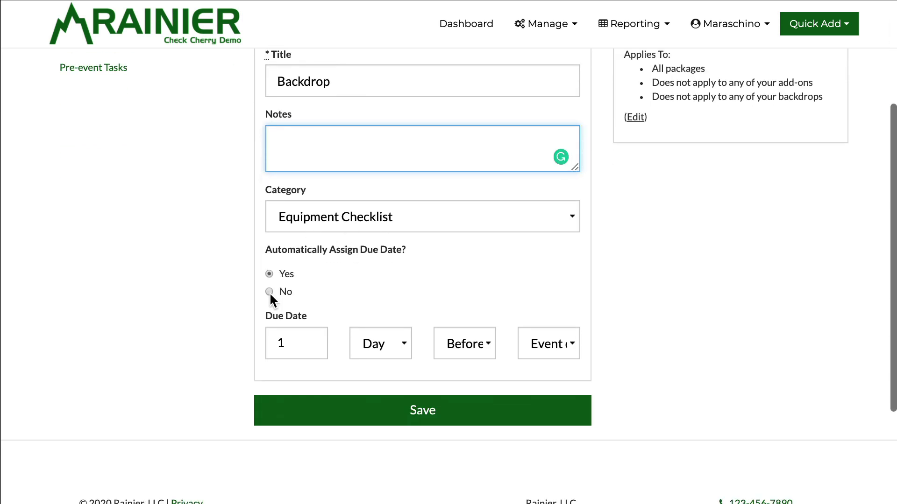
pyautogui.click(269, 292)
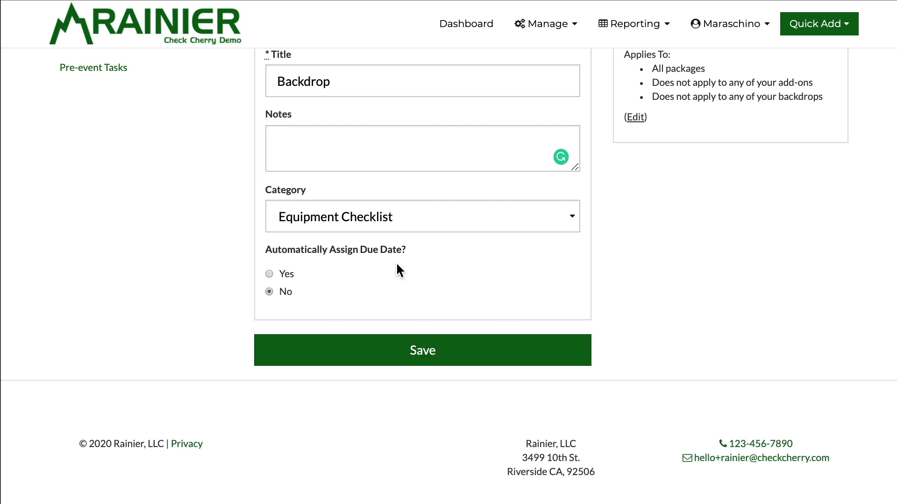
pyautogui.scroll(2, 401, 262)
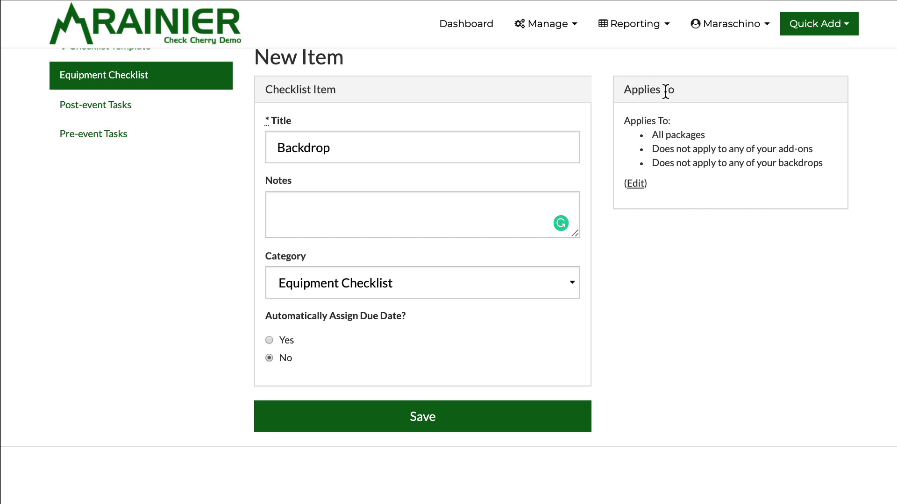
# - In Backdrop's Applies To options, uncheck All Packages so it covers no packages
pyautogui.click(635, 186)
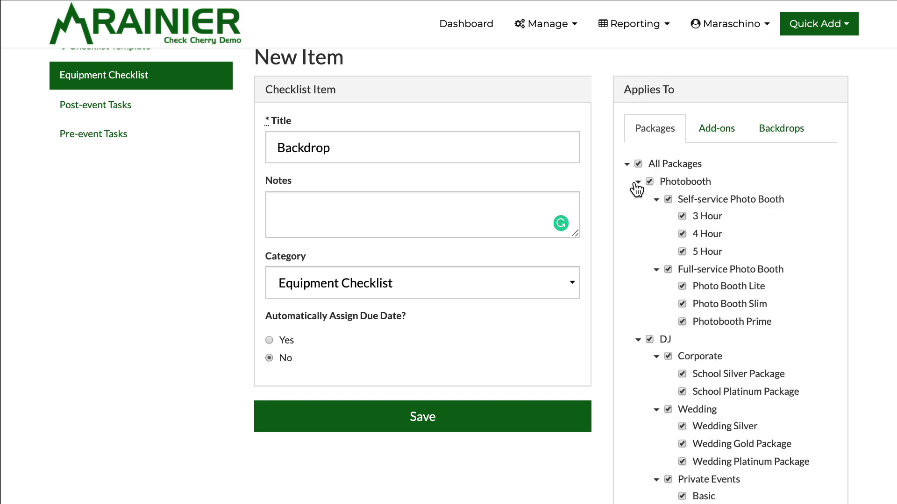
pyautogui.scroll(1, 628, 185)
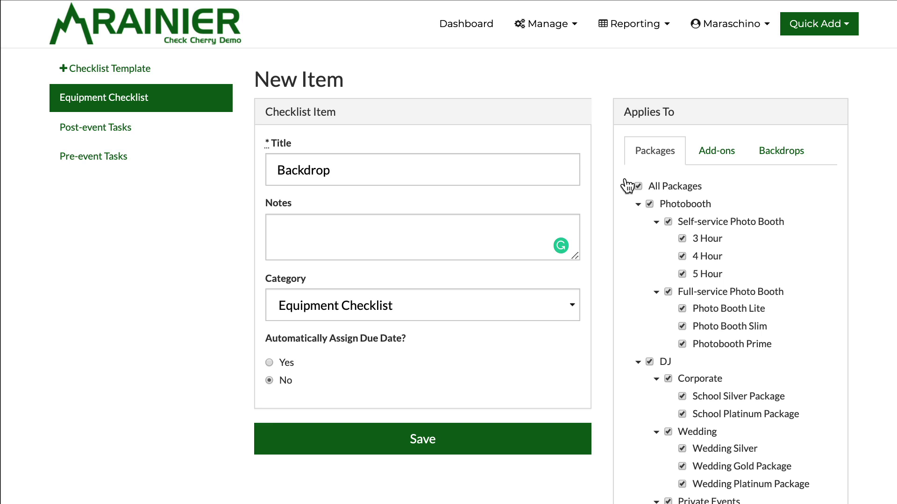
pyautogui.click(714, 154)
pyautogui.click(781, 150)
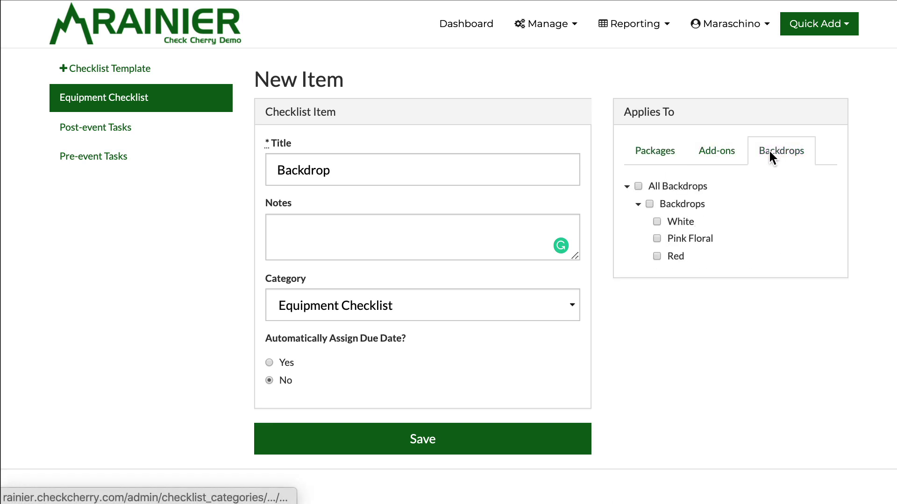
pyautogui.click(656, 161)
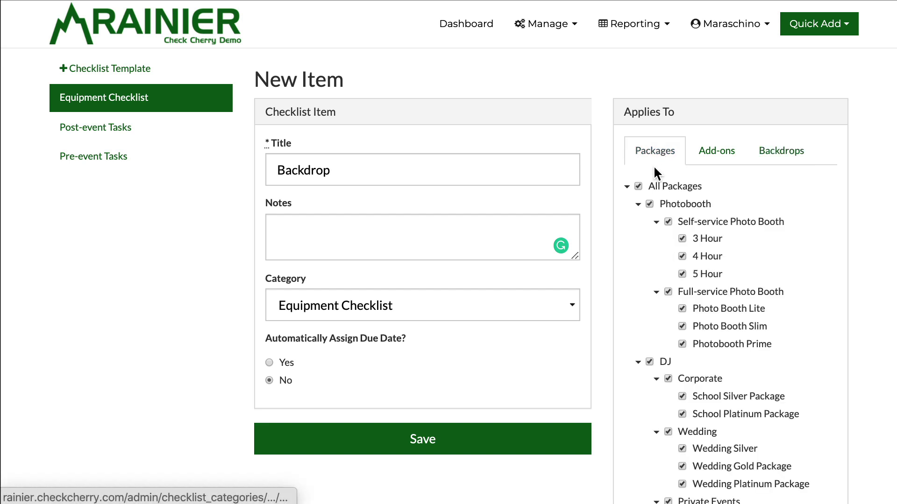
pyautogui.click(638, 185)
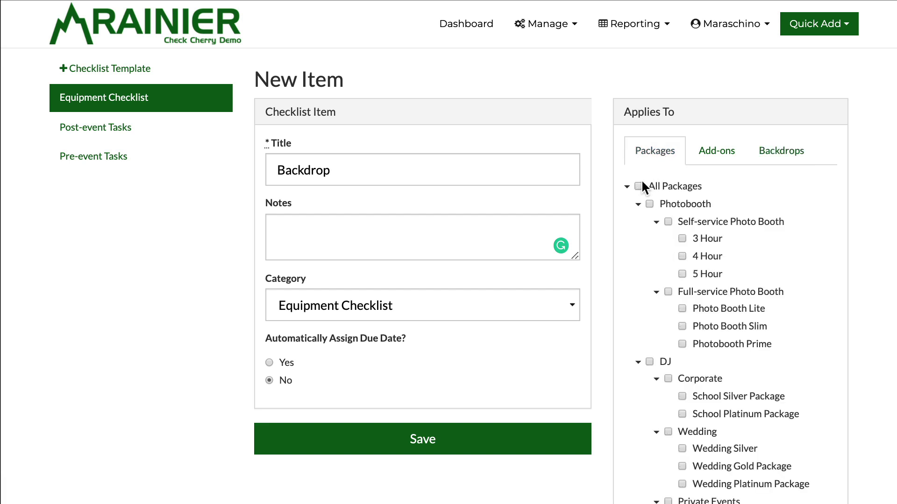
pyautogui.click(714, 156)
# - Check All Backdrops and save the Backdrop item
pyautogui.scroll(-4, 677, 173)
pyautogui.scroll(4, 677, 173)
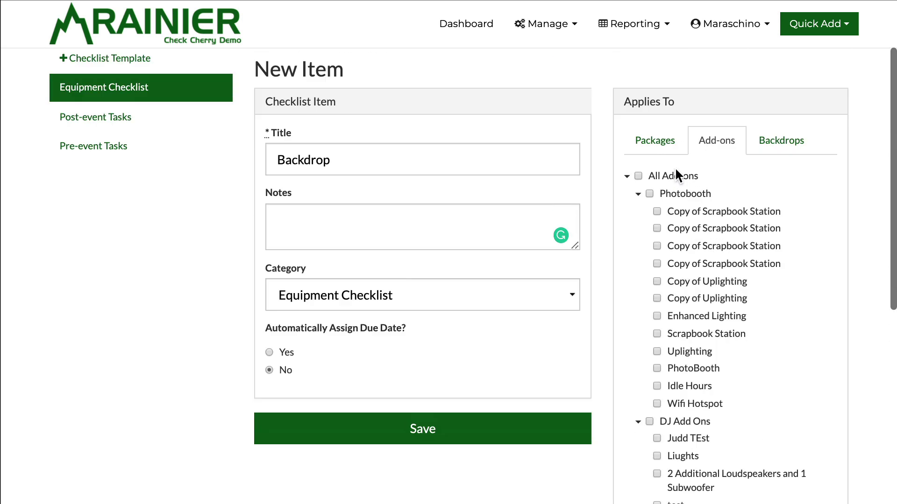
pyautogui.scroll(1, 676, 174)
pyautogui.click(786, 151)
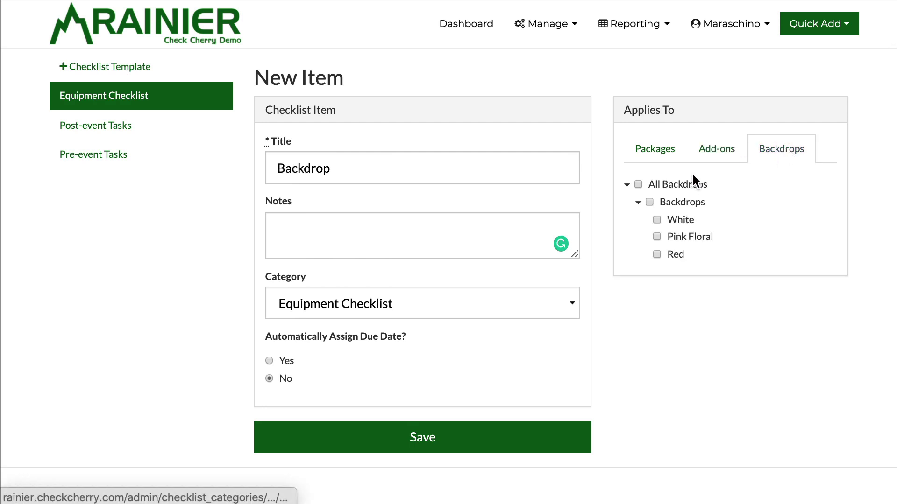
pyautogui.click(639, 184)
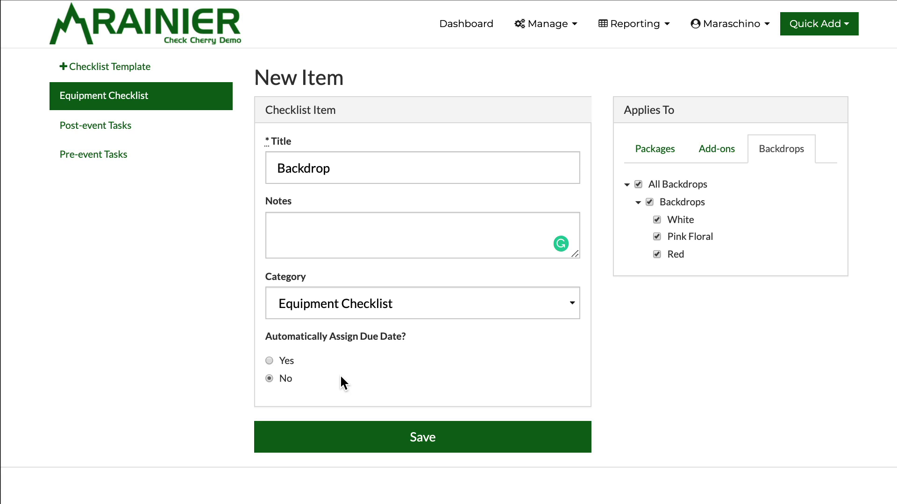
pyautogui.click(398, 432)
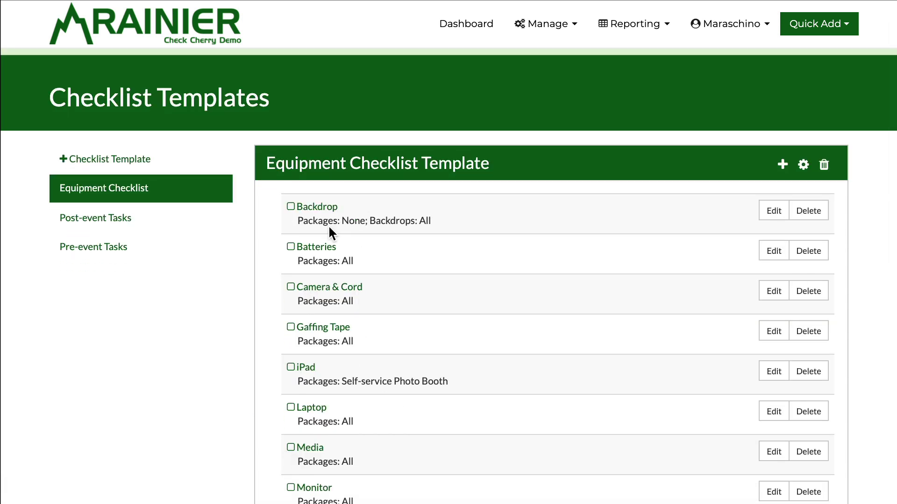
pyautogui.moveTo(297, 220); pyautogui.dragTo(439, 220)
pyautogui.click(383, 219)
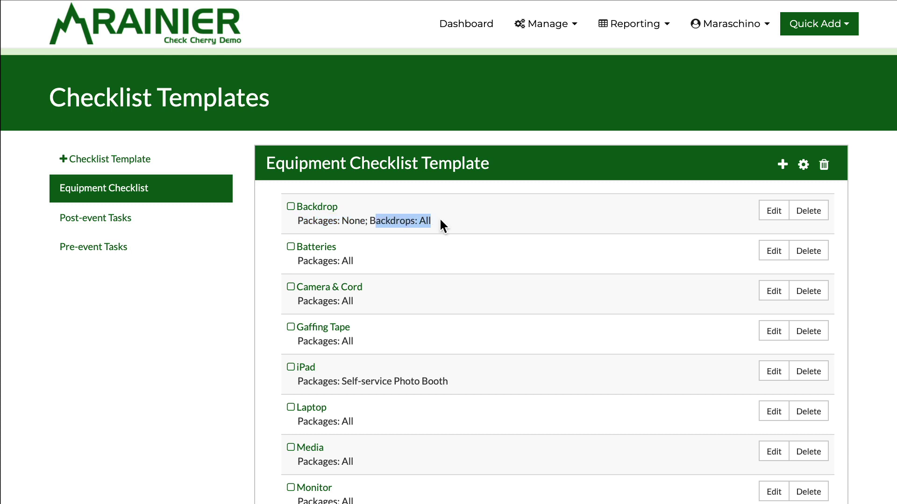
pyautogui.click(205, 330)
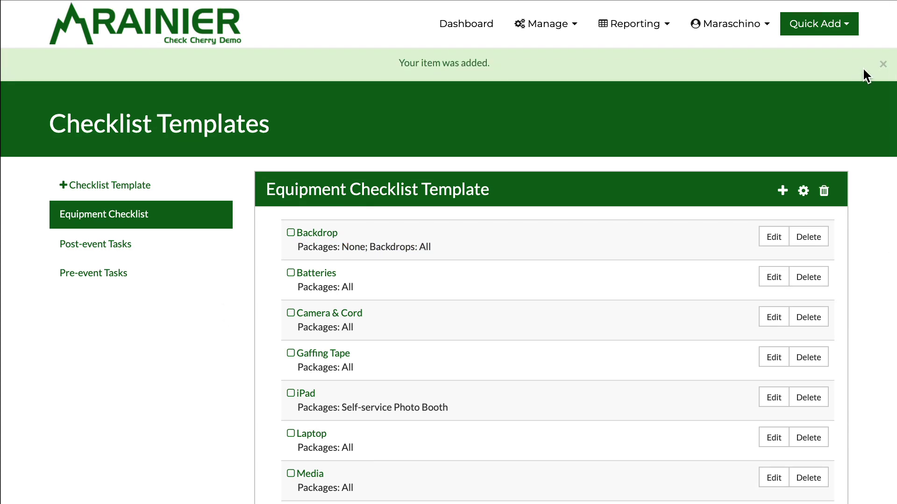
pyautogui.click(882, 65)
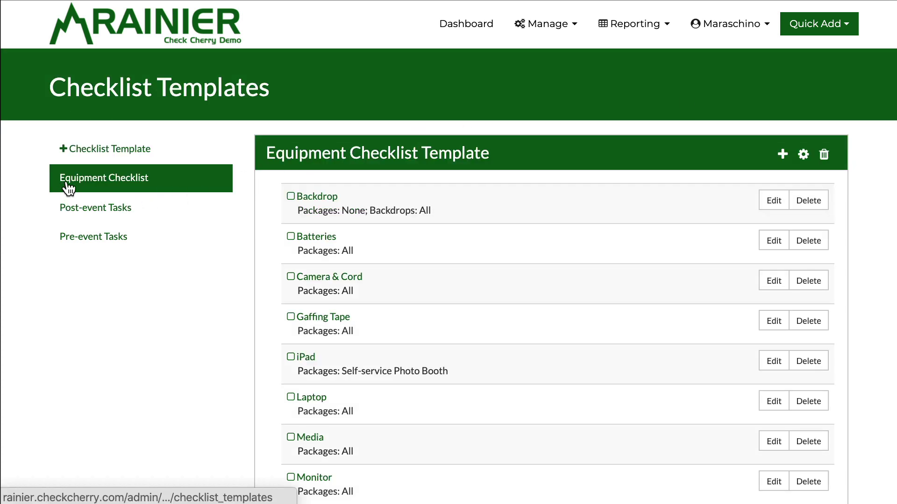
pyautogui.click(127, 185)
pyautogui.scroll(-1, 469, 232)
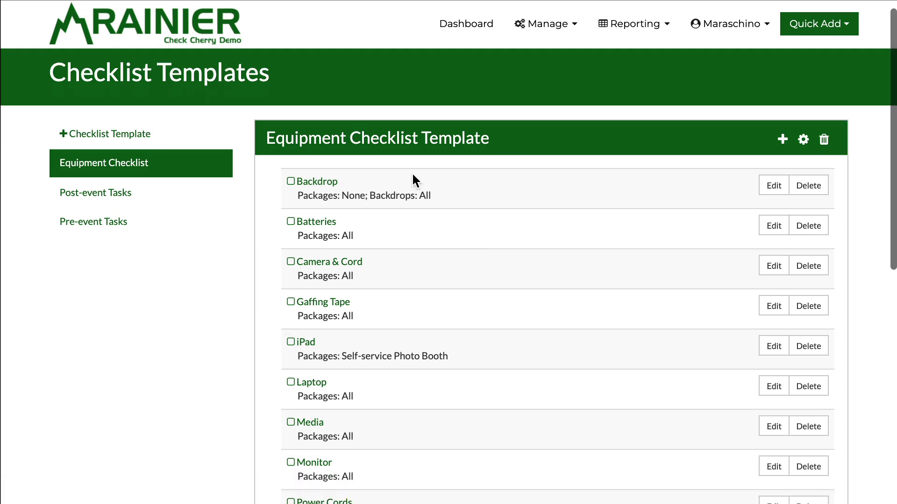
pyautogui.scroll(-3, 381, 306)
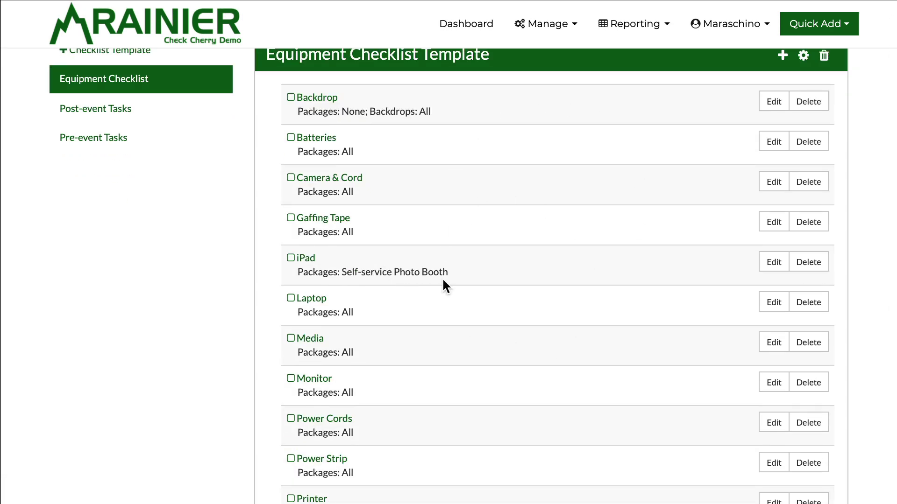
pyautogui.scroll(2, 443, 285)
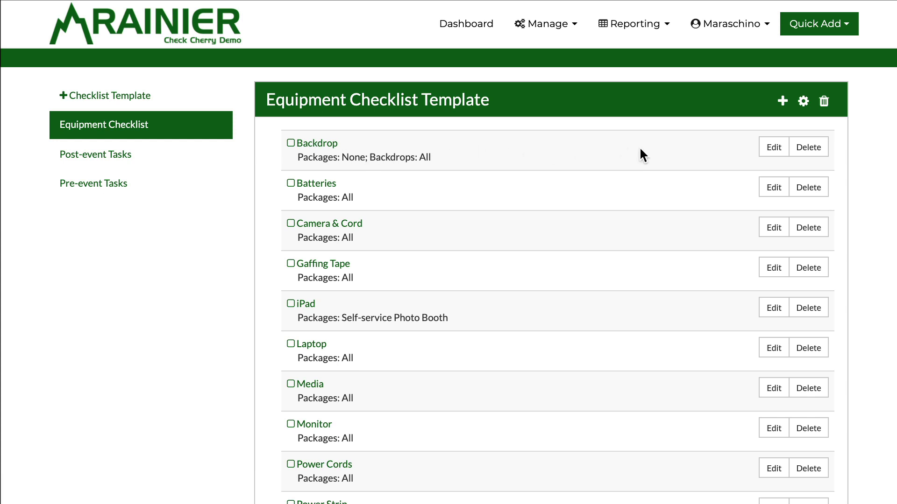
# - Reopen the Backdrop item for editing and review its Applies To choices
pyautogui.click(773, 148)
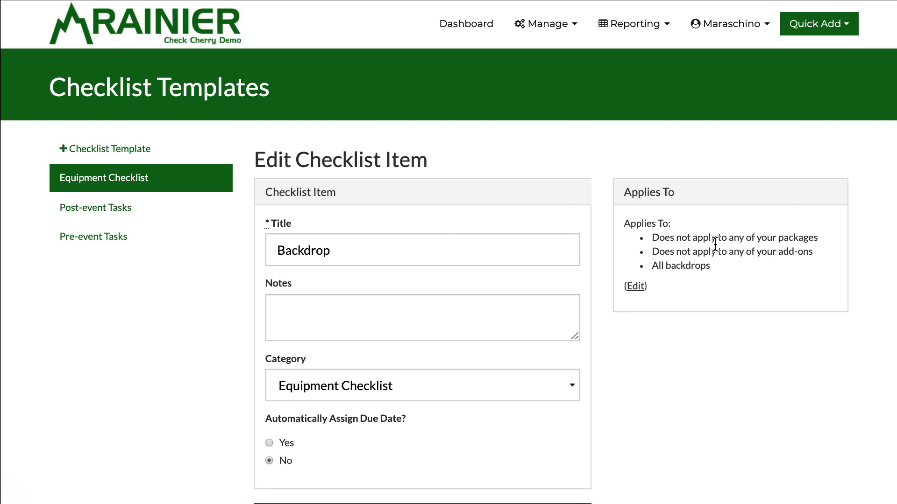
pyautogui.click(636, 292)
pyautogui.scroll(-2, 699, 235)
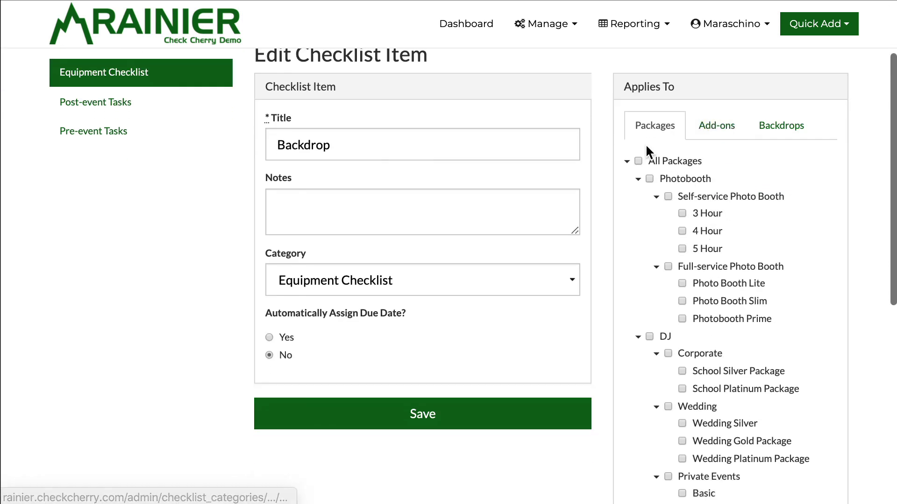
pyautogui.scroll(1, 656, 180)
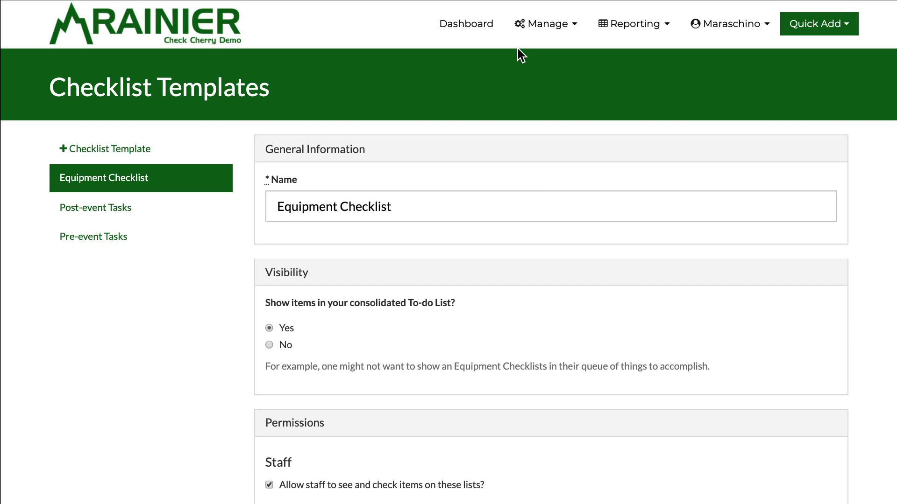
# - Go to the consolidated To-do List under Manage
pyautogui.click(565, 29)
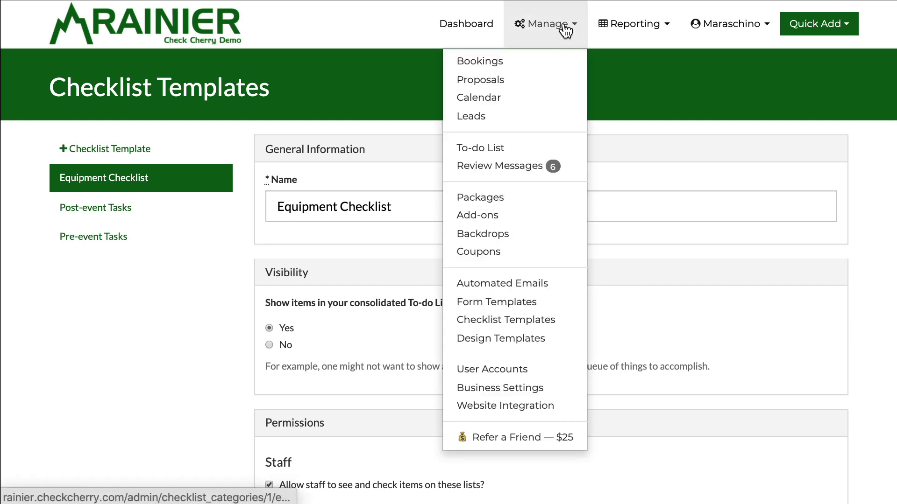
pyautogui.click(491, 148)
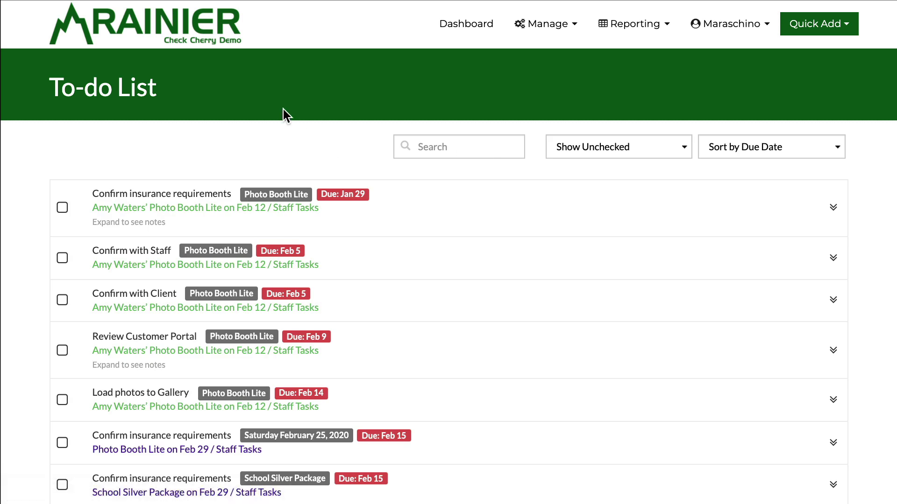
pyautogui.scroll(-5, 55, 150)
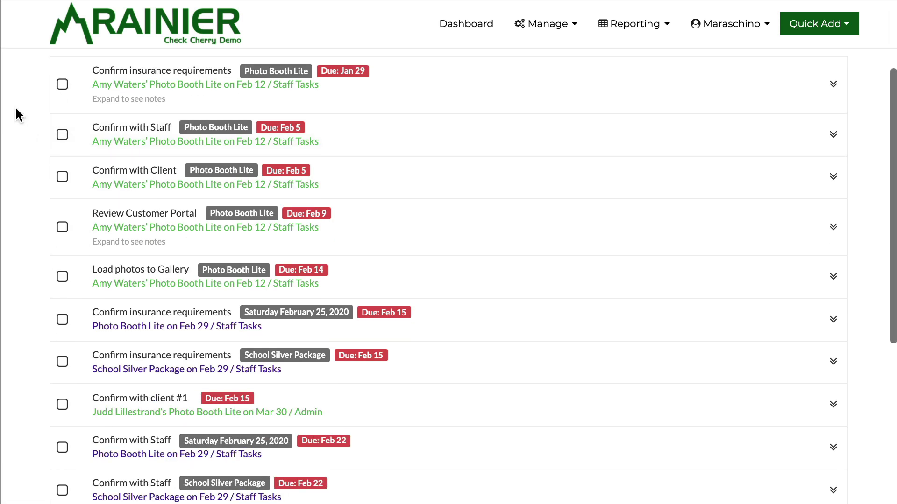
pyautogui.scroll(3, 17, 115)
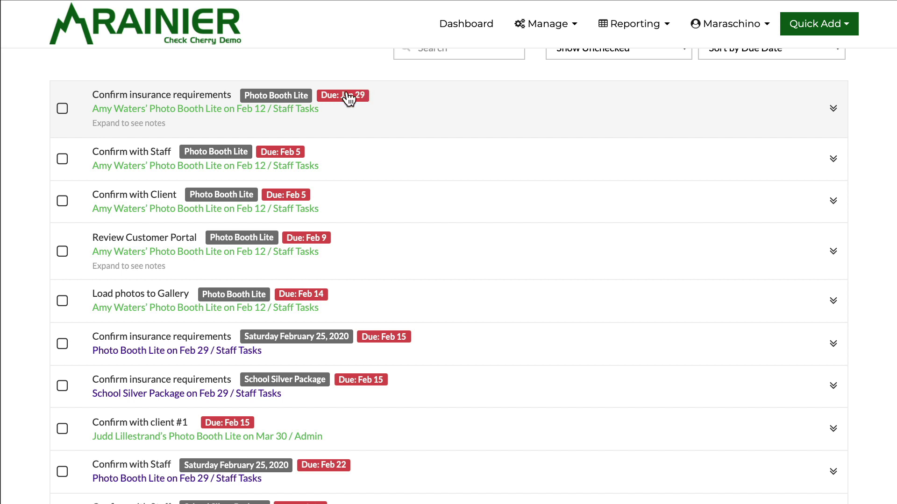
# - Expand the first task's notes and view the checklist it belongs to
pyautogui.click(125, 126)
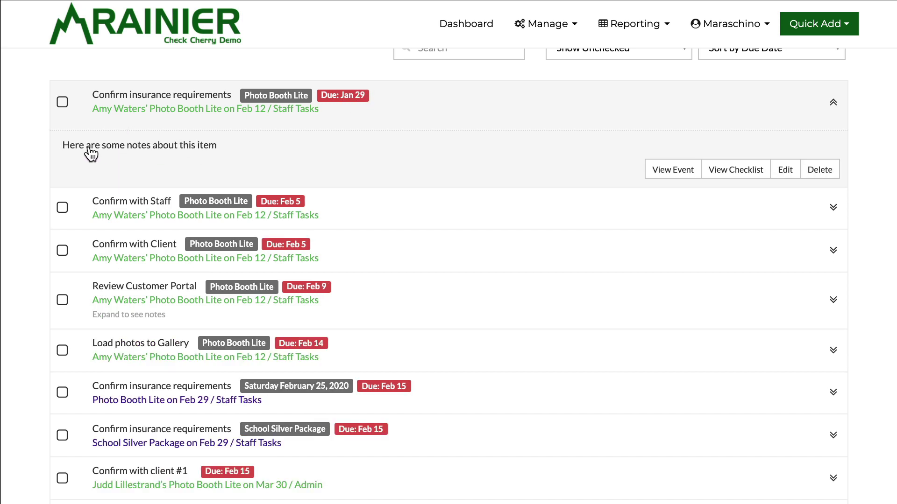
pyautogui.click(715, 169)
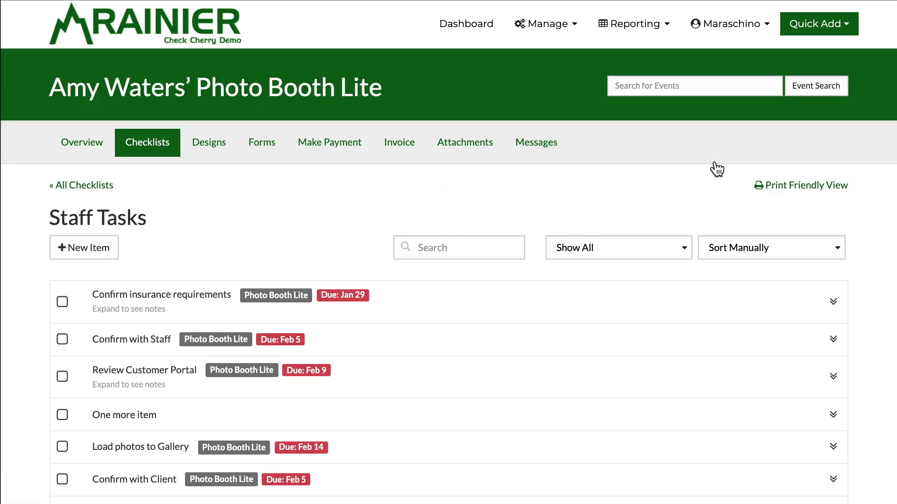
pyautogui.scroll(-2, 198, 225)
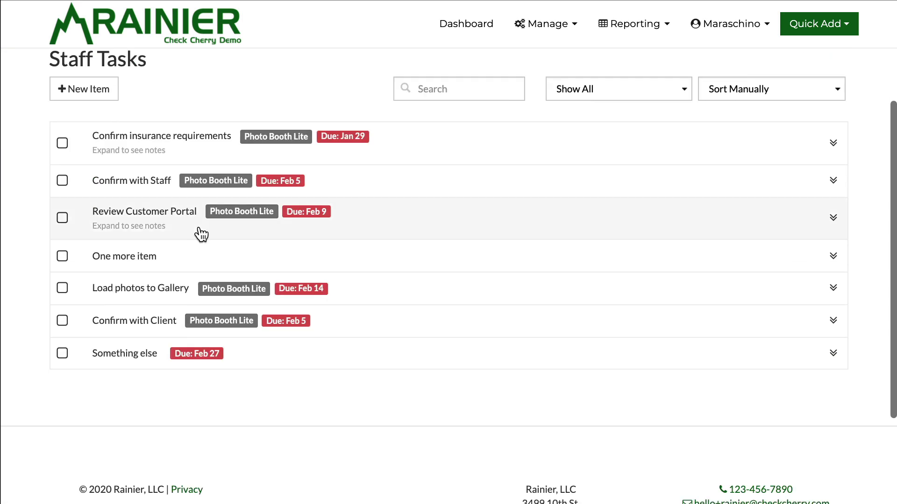
pyautogui.hscroll(-5, 126, 266)
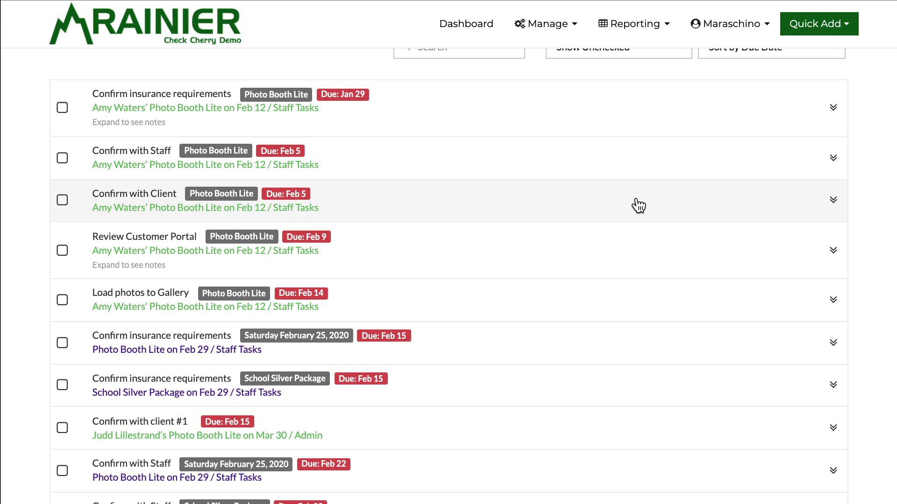
pyautogui.scroll(-10, 635, 205)
pyautogui.scroll(15, 299, 438)
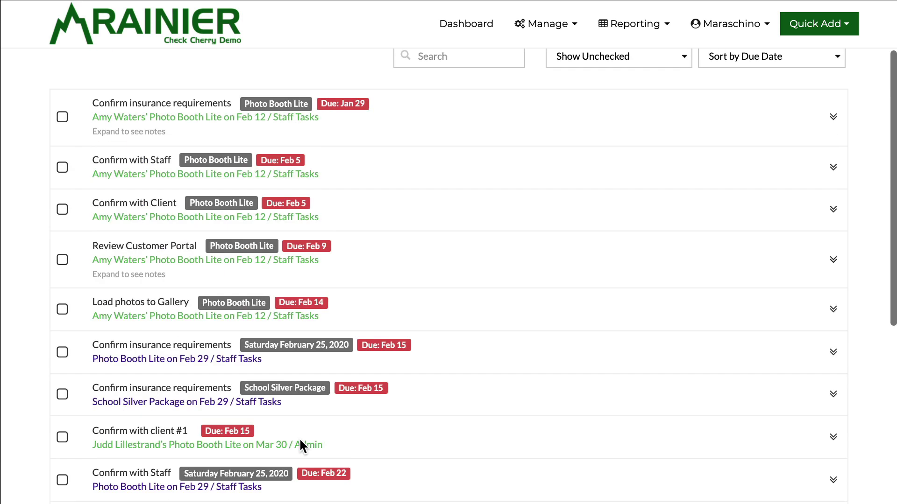
# - Filter the To-do List to Show Due Soon and search for 'jenny'
pyautogui.click(678, 144)
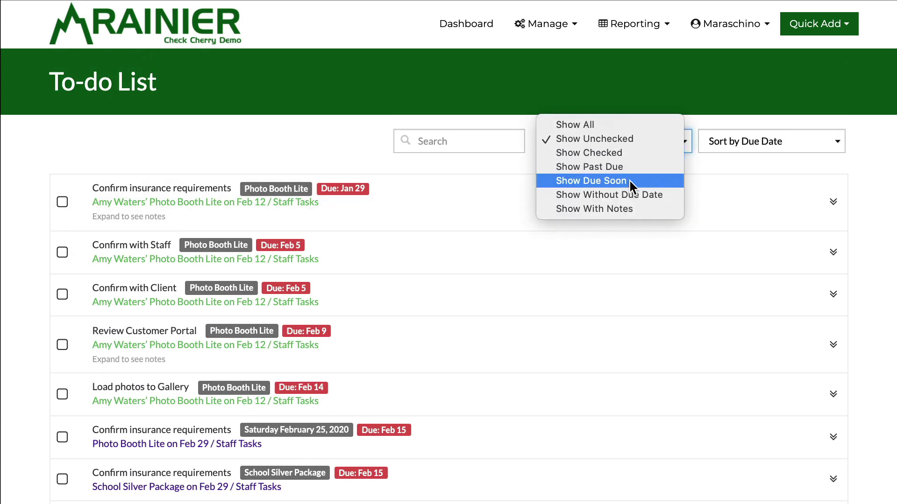
pyautogui.click(628, 181)
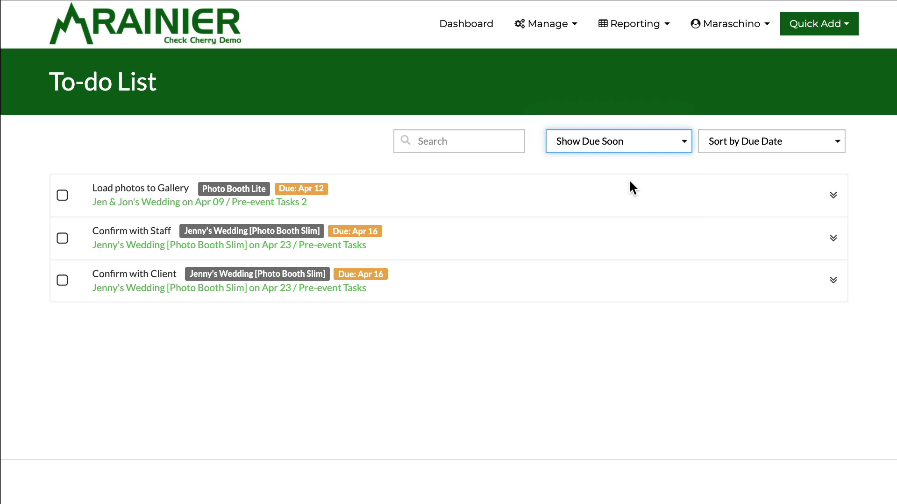
pyautogui.click(497, 142)
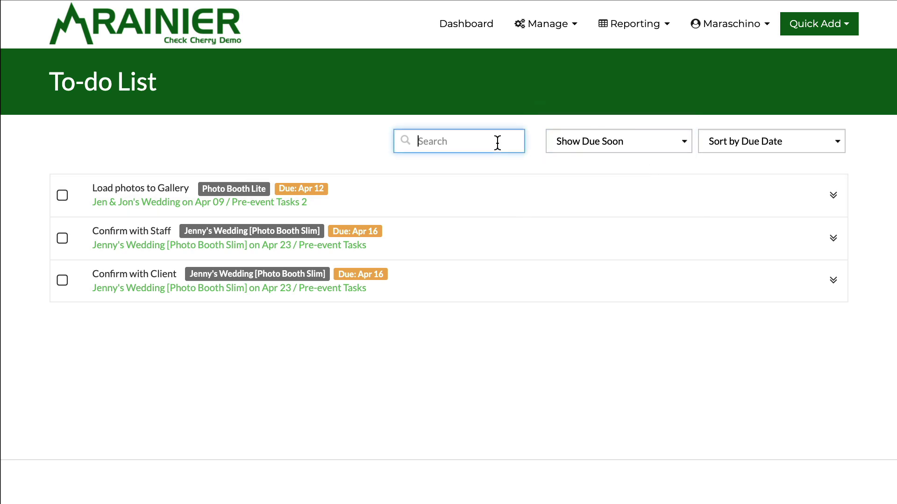
pyautogui.write('jenny')
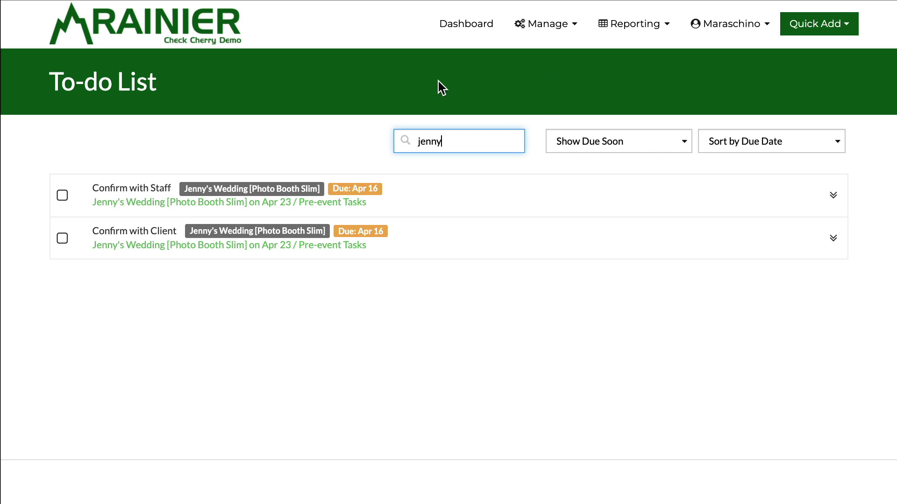
pyautogui.click(319, 151)
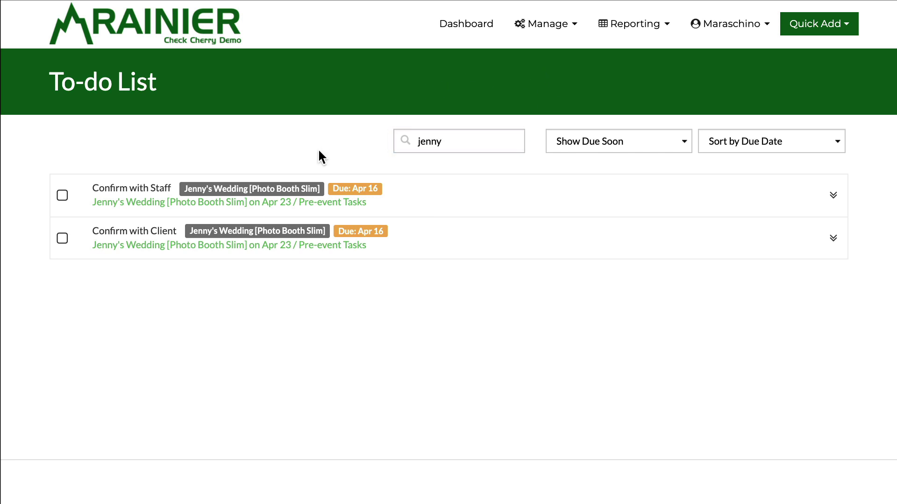